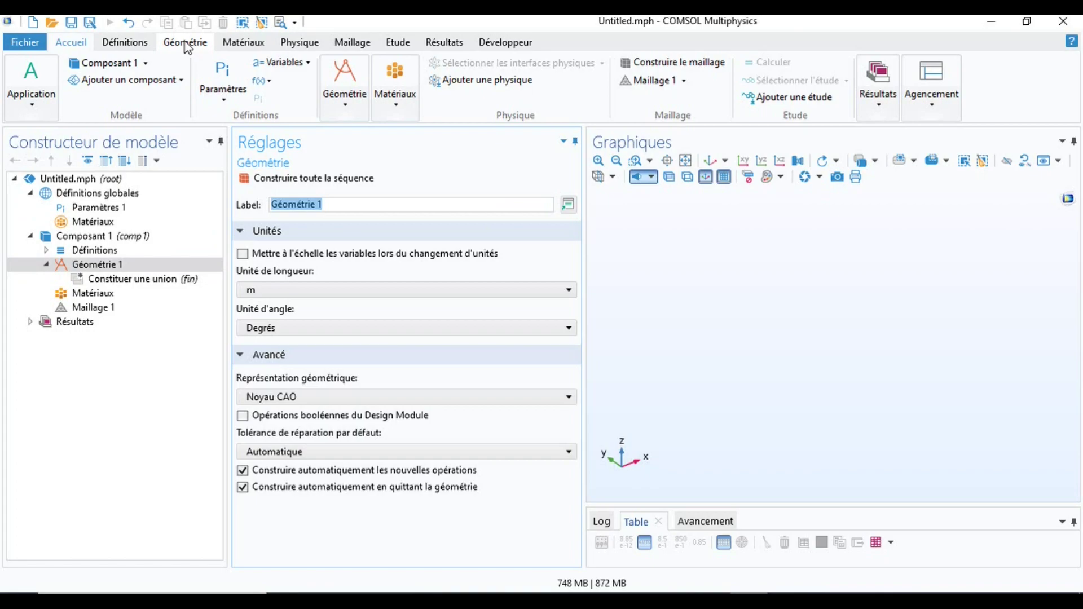
click(186, 42)
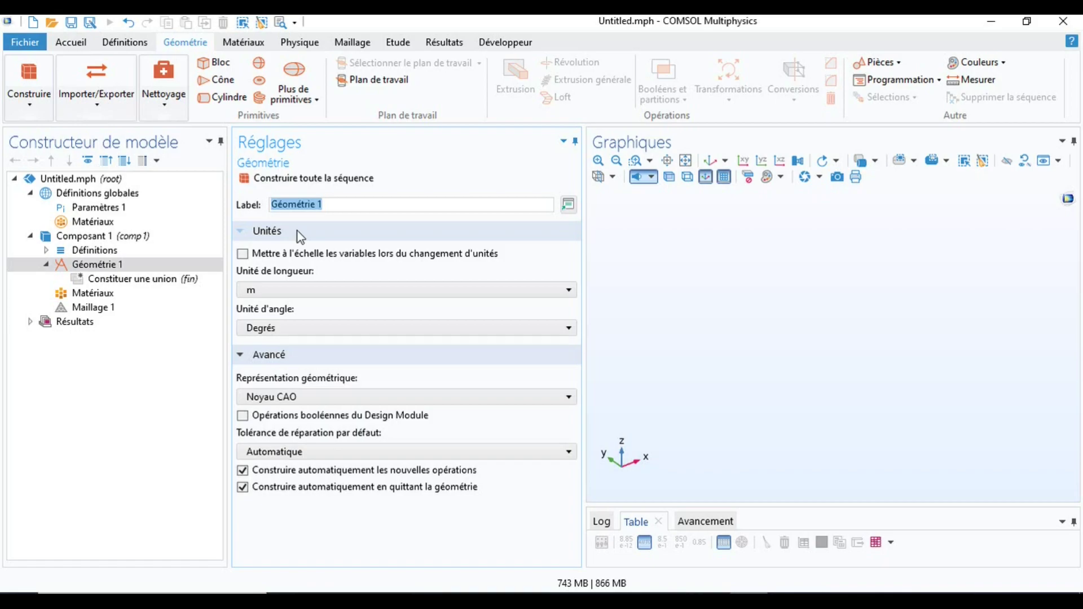
click(246, 41)
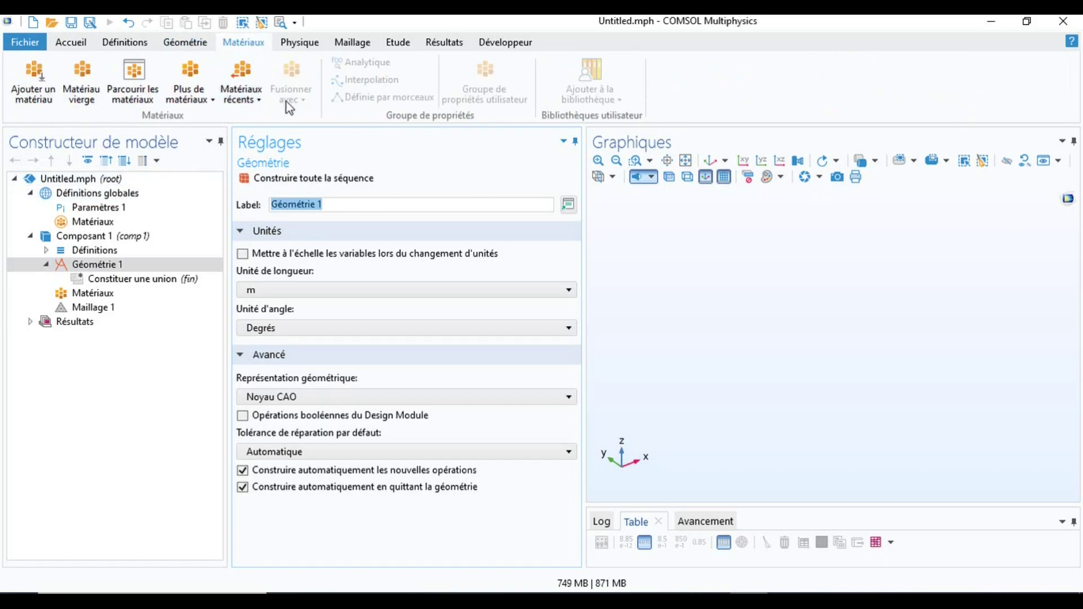
click(300, 43)
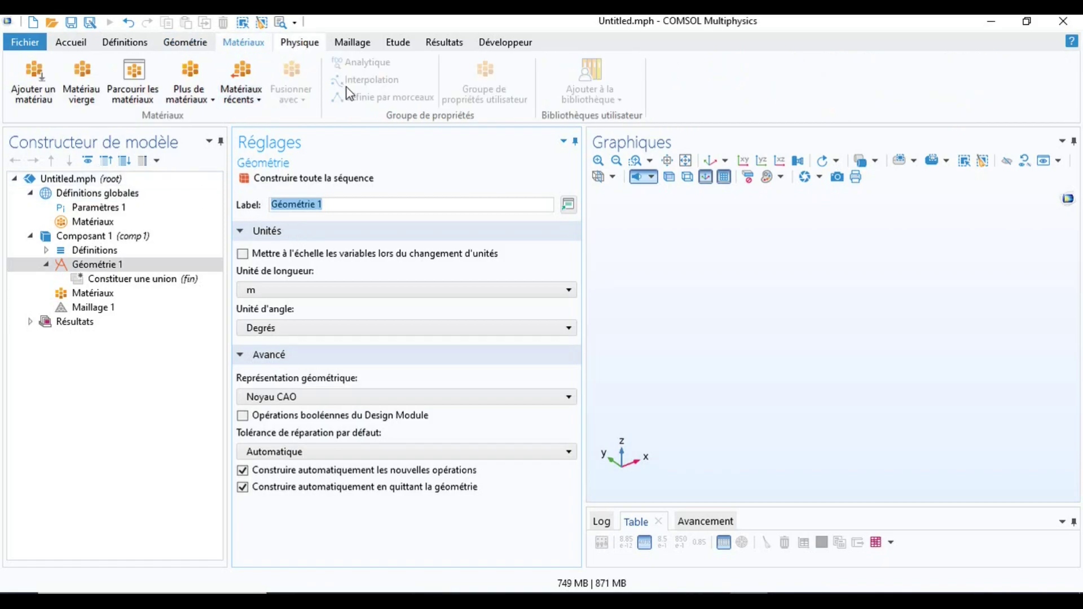
click(346, 49)
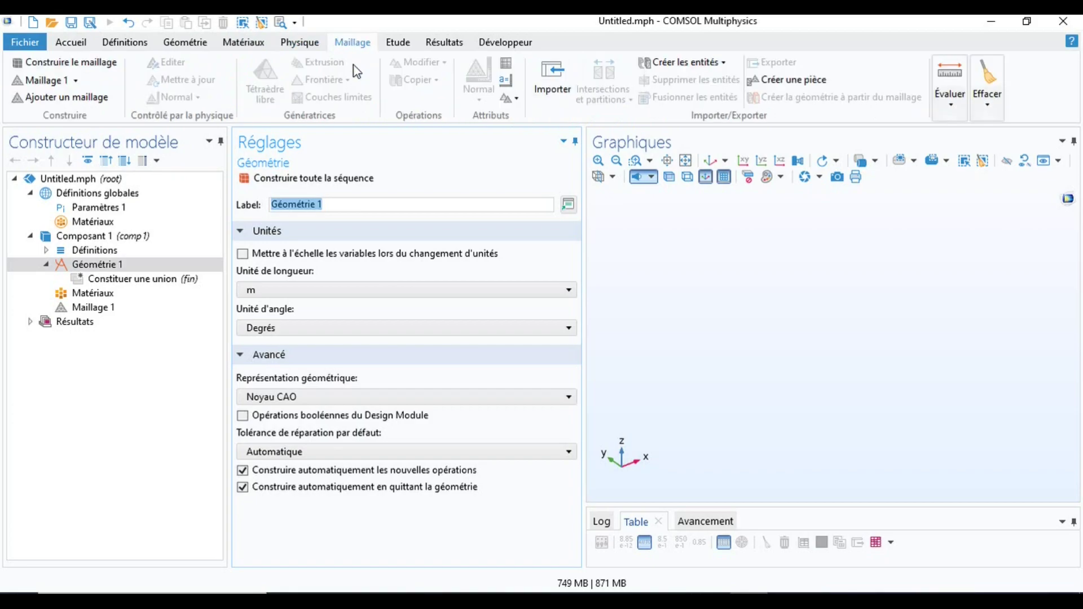
click(397, 44)
click(446, 47)
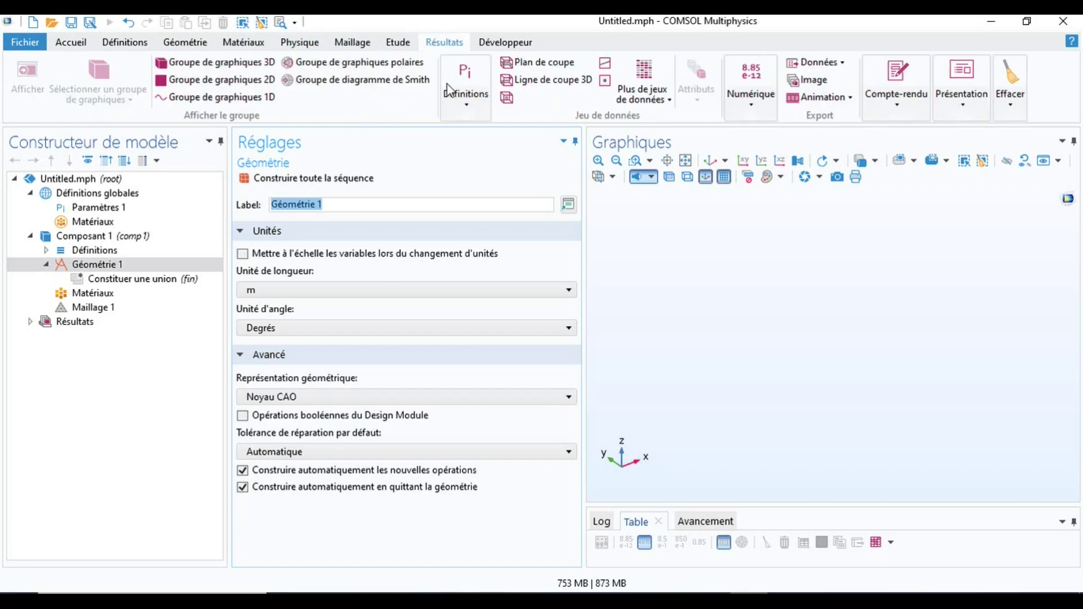
click(71, 42)
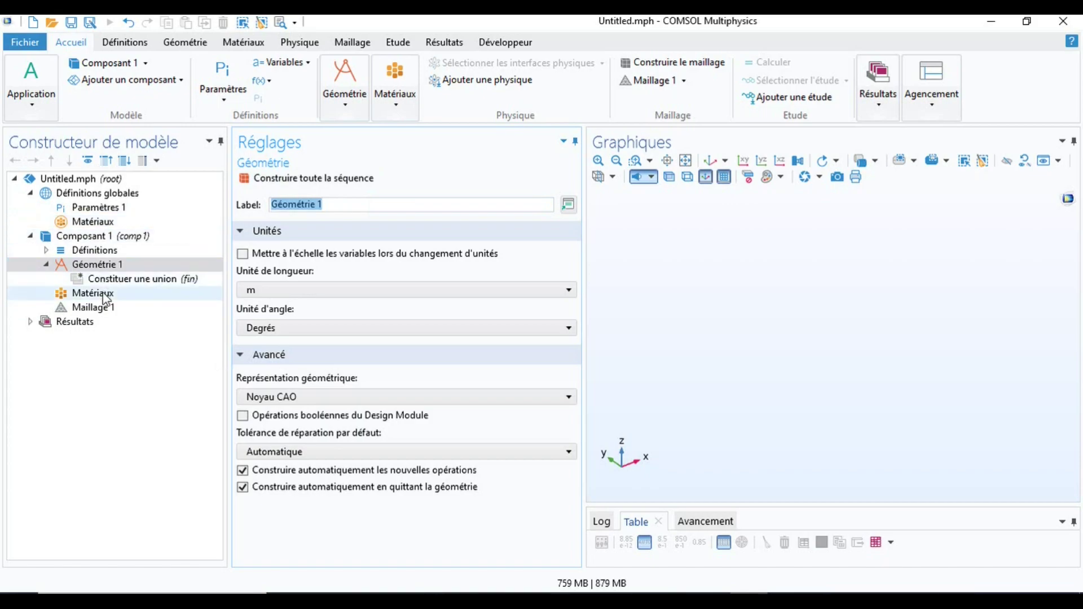
click(126, 44)
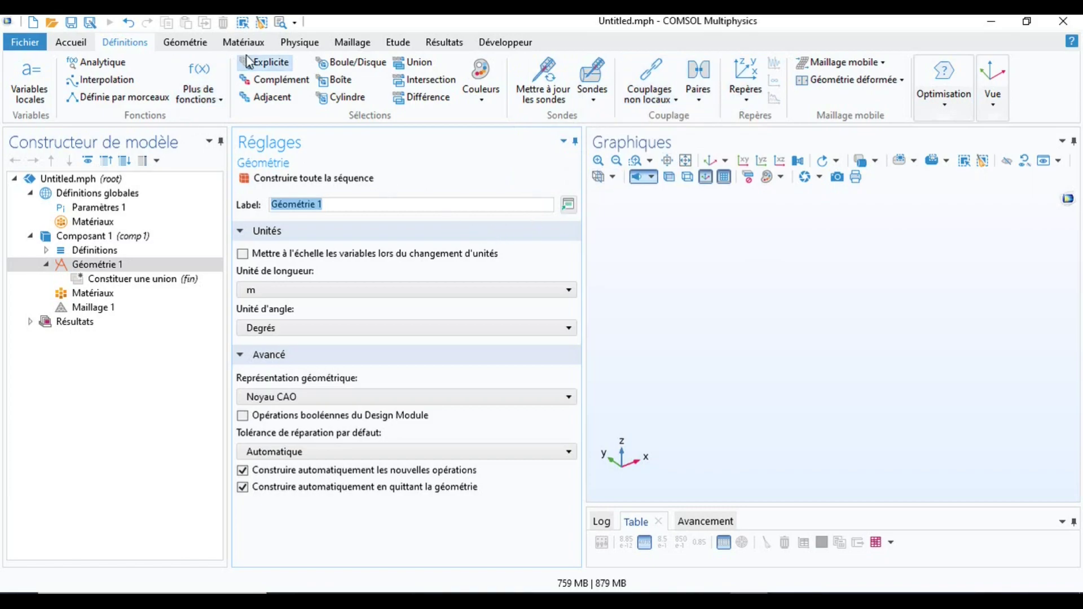
click(302, 42)
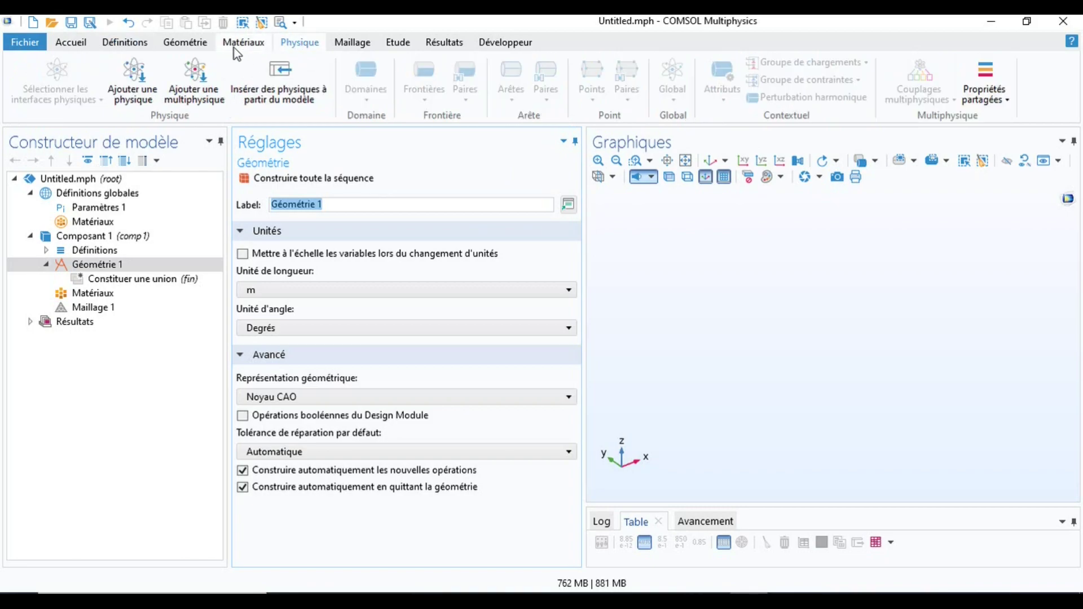
click(233, 43)
Add a solid block to the geometry with width and depth 0.15 m, and build all objects
click(188, 46)
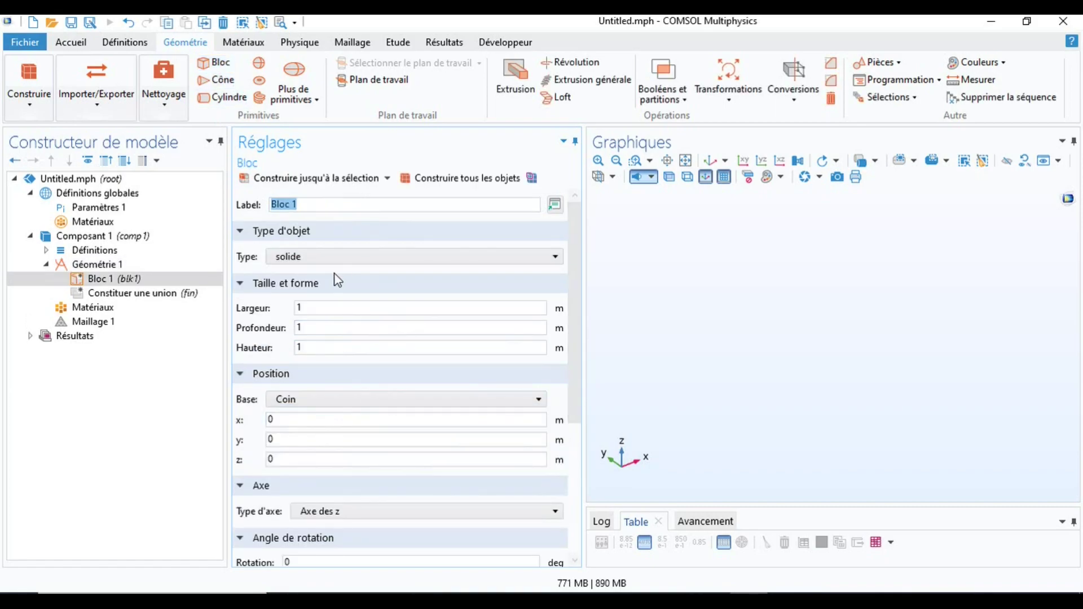
click(326, 308)
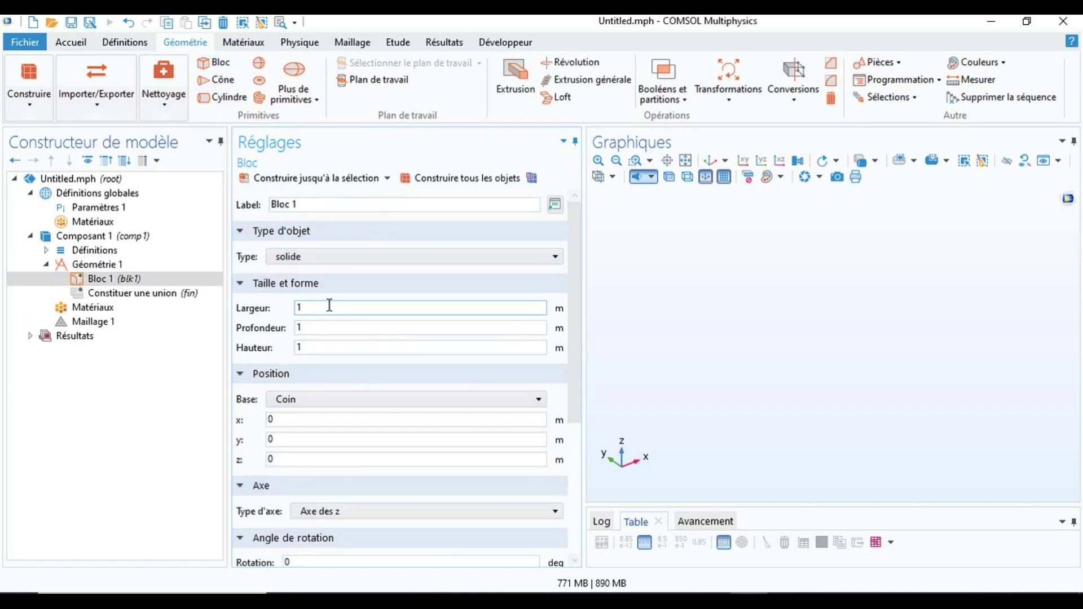
key(BackSpace)
text(0.5)
click(252, 260)
click(310, 331)
key(BackSpace)
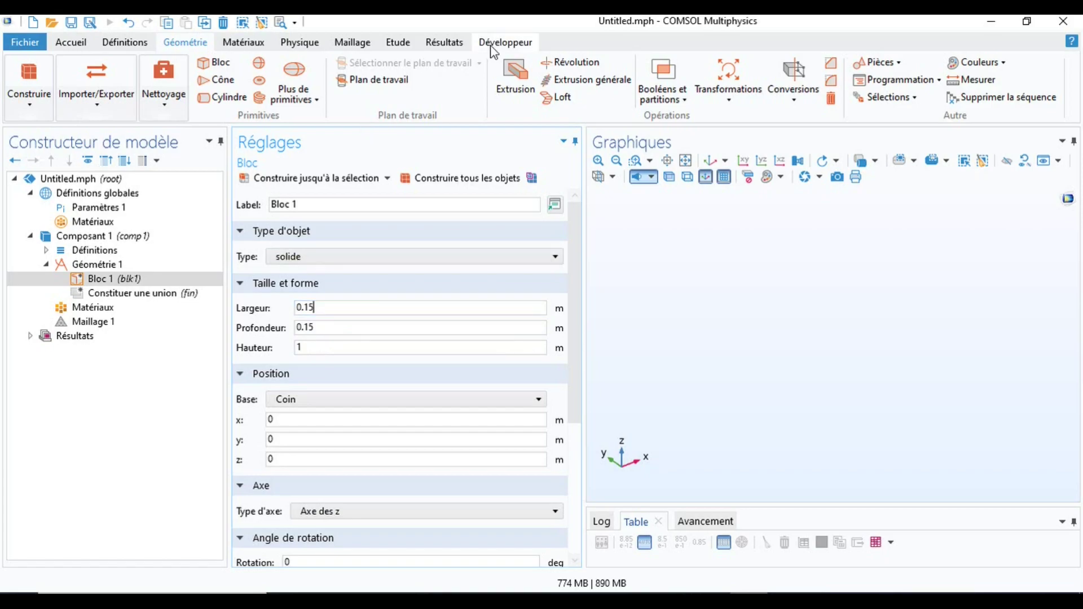
click(458, 178)
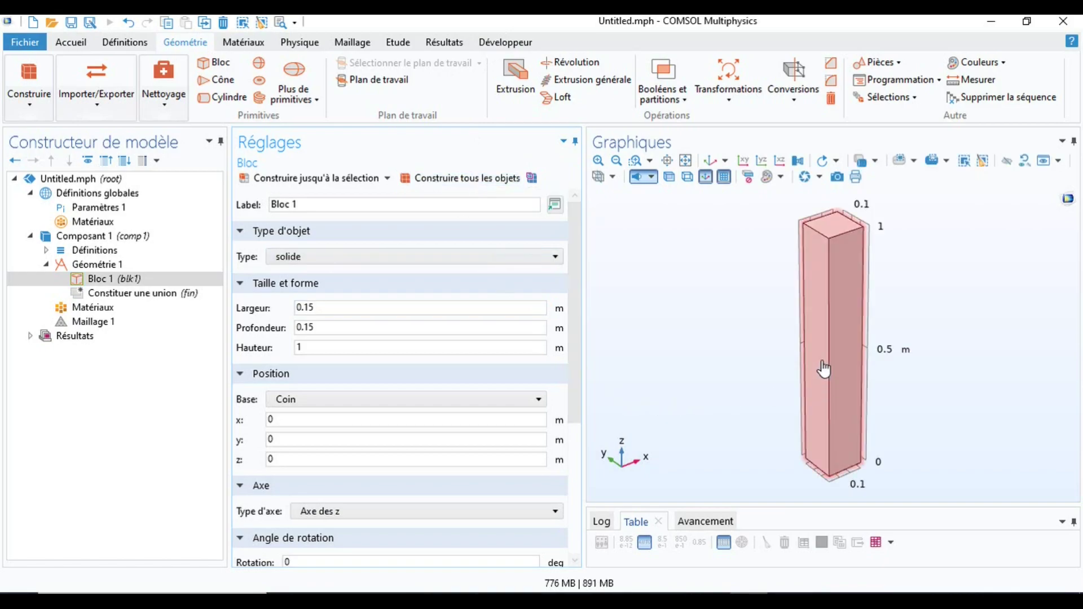
drag(845, 356, 766, 351)
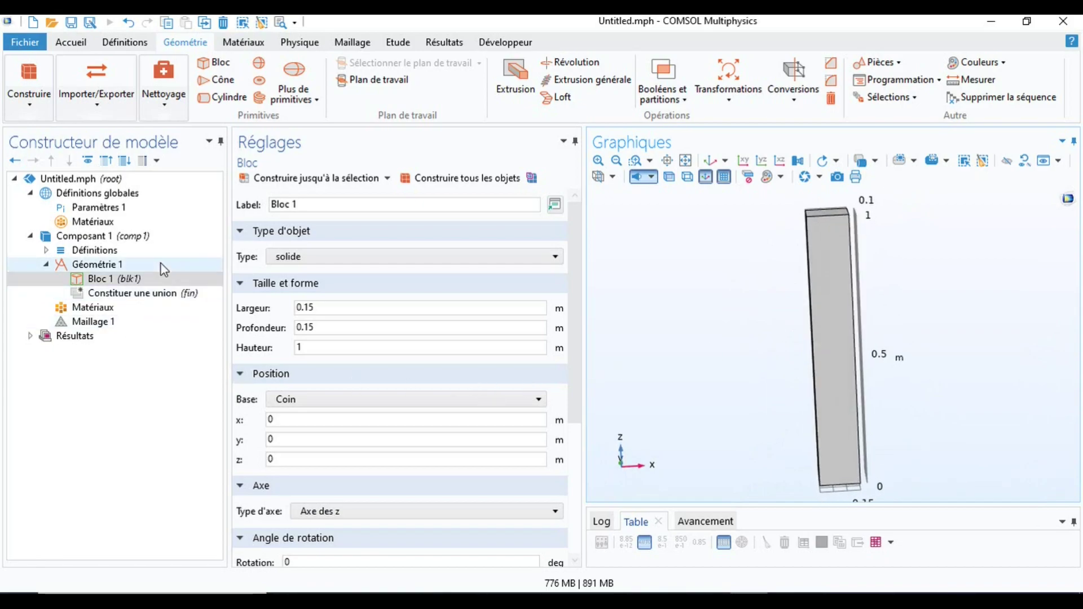
drag(846, 285, 849, 257)
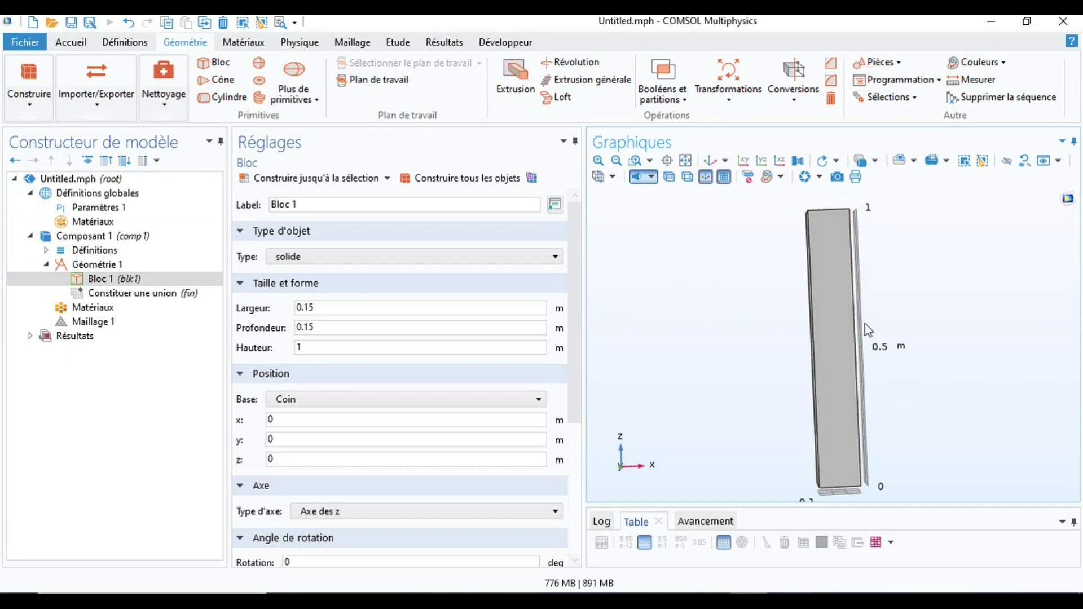
Add the Brick material from the built-in library (Bibliothèque intégrée) to the component
click(244, 42)
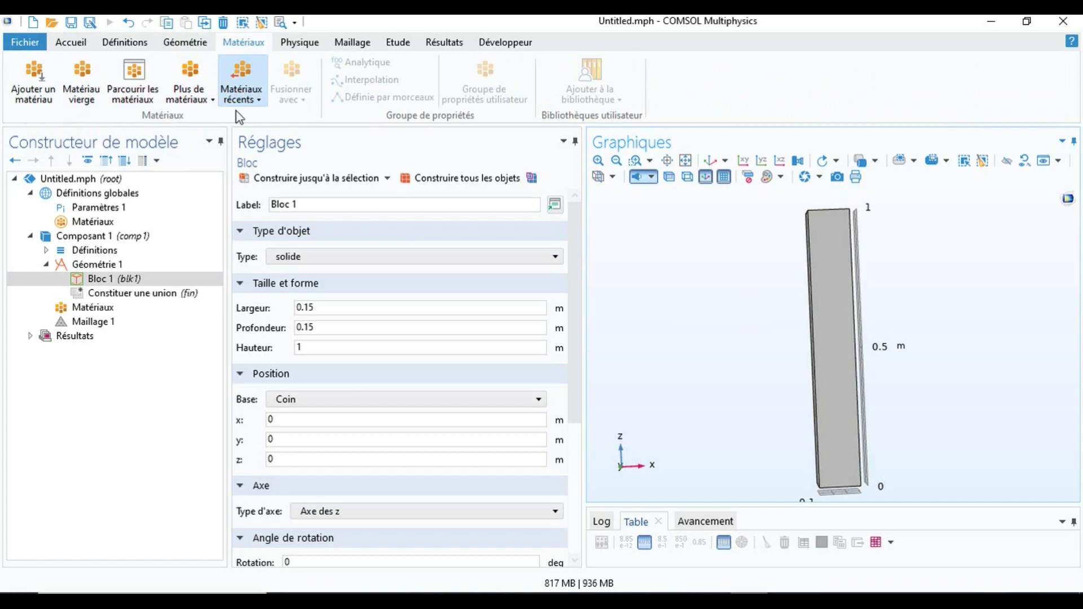
click(31, 92)
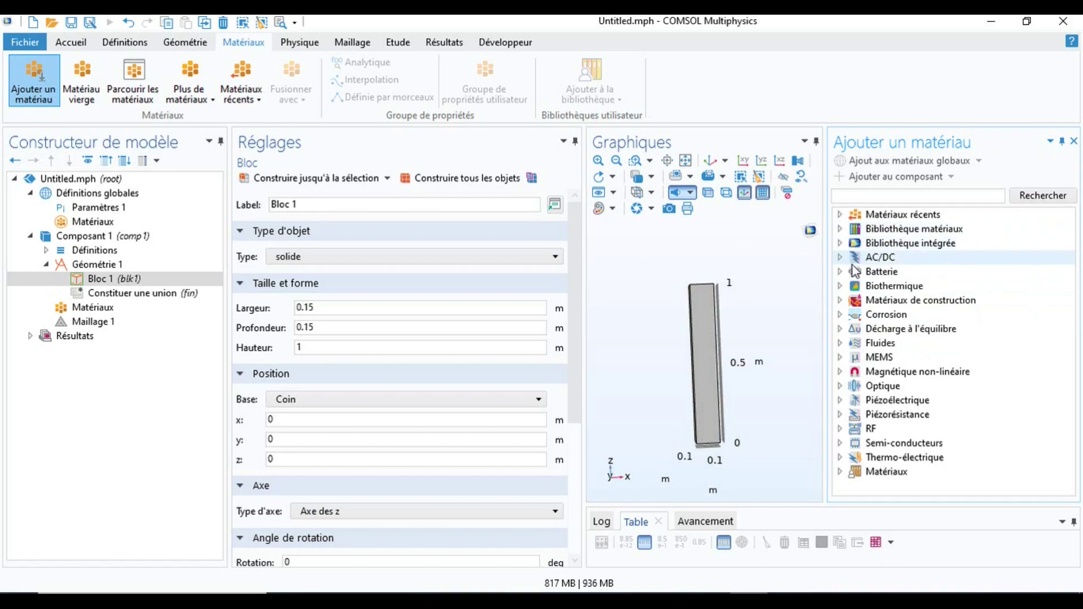
click(840, 301)
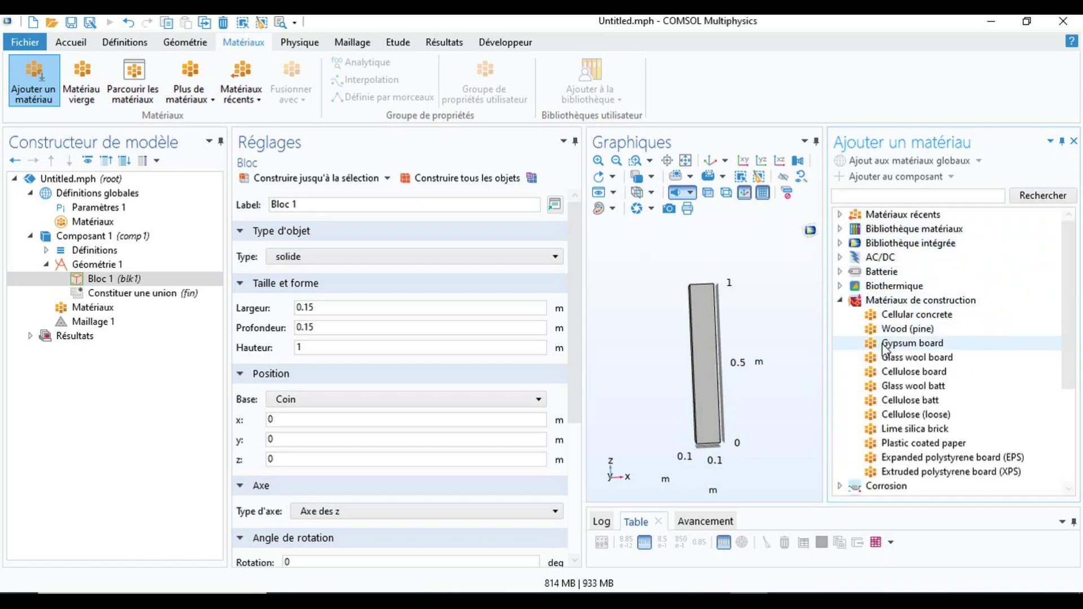
scroll(886, 347, down, 2)
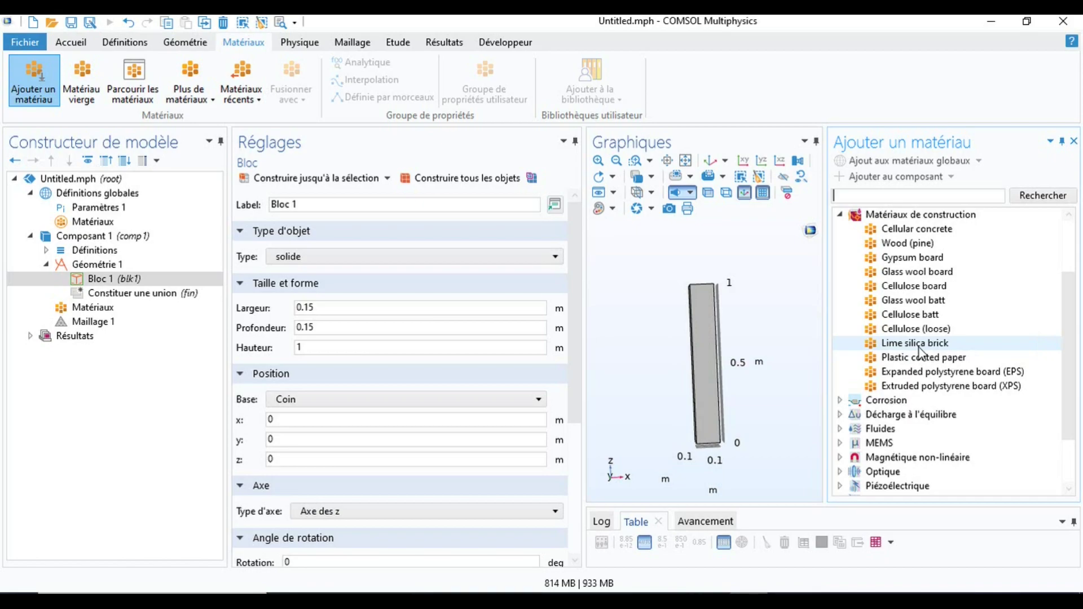
scroll(920, 351, up, 2)
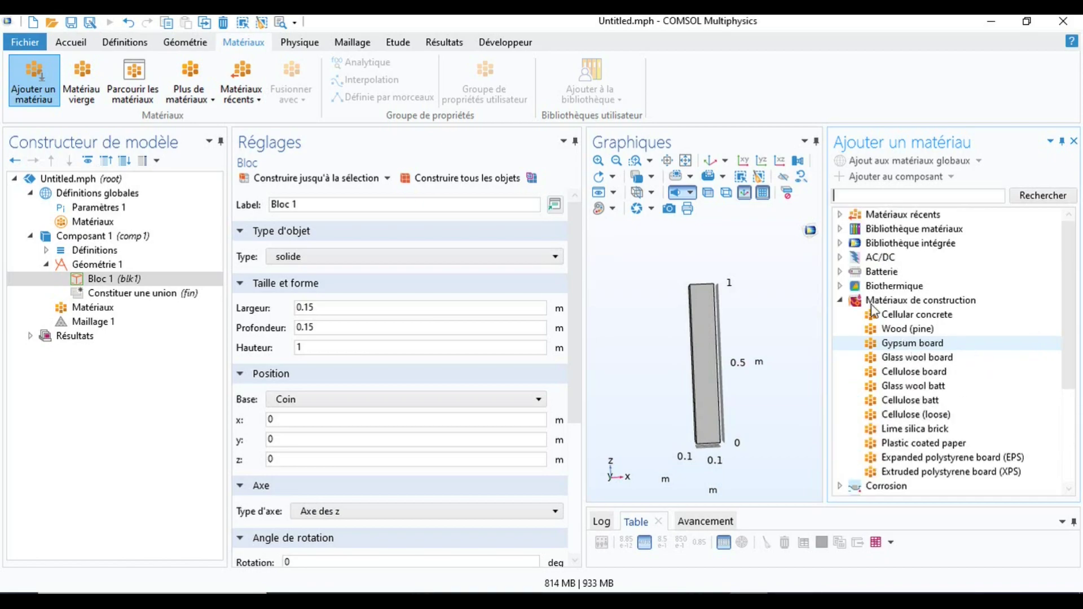
click(840, 229)
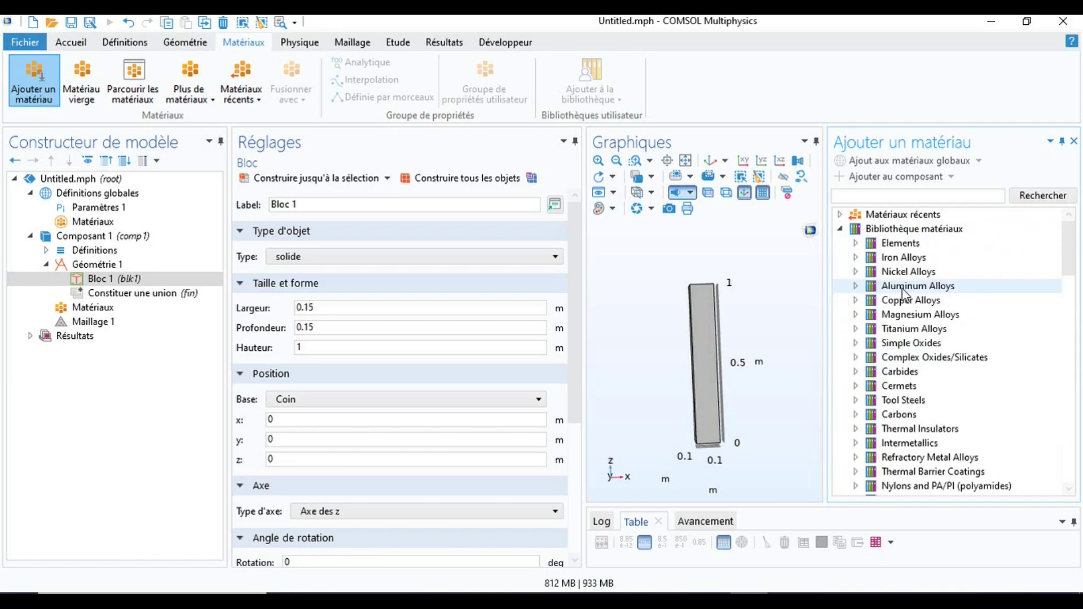
click(842, 229)
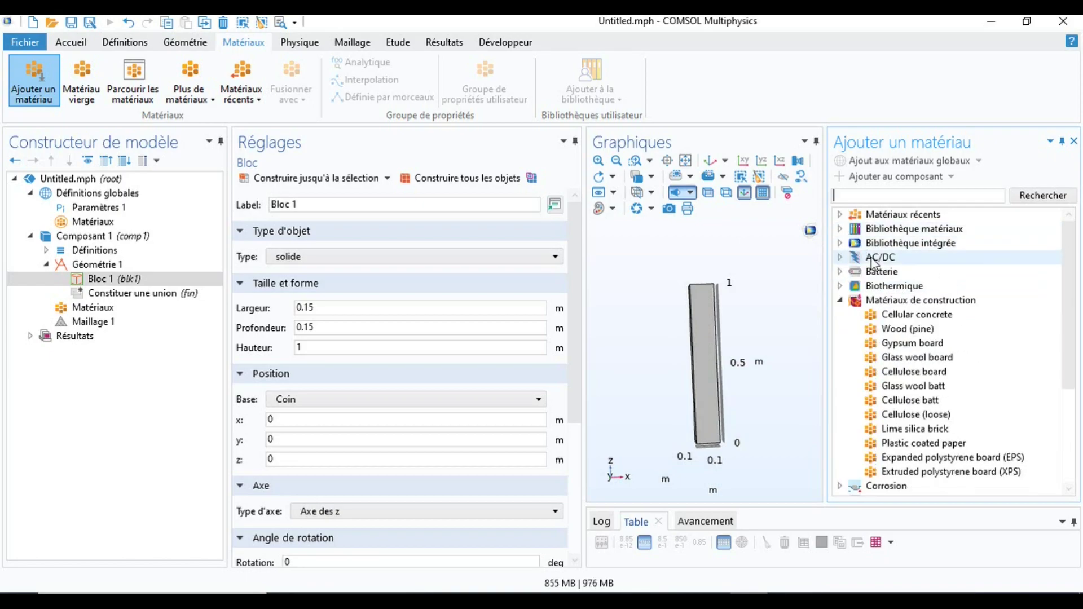
click(840, 243)
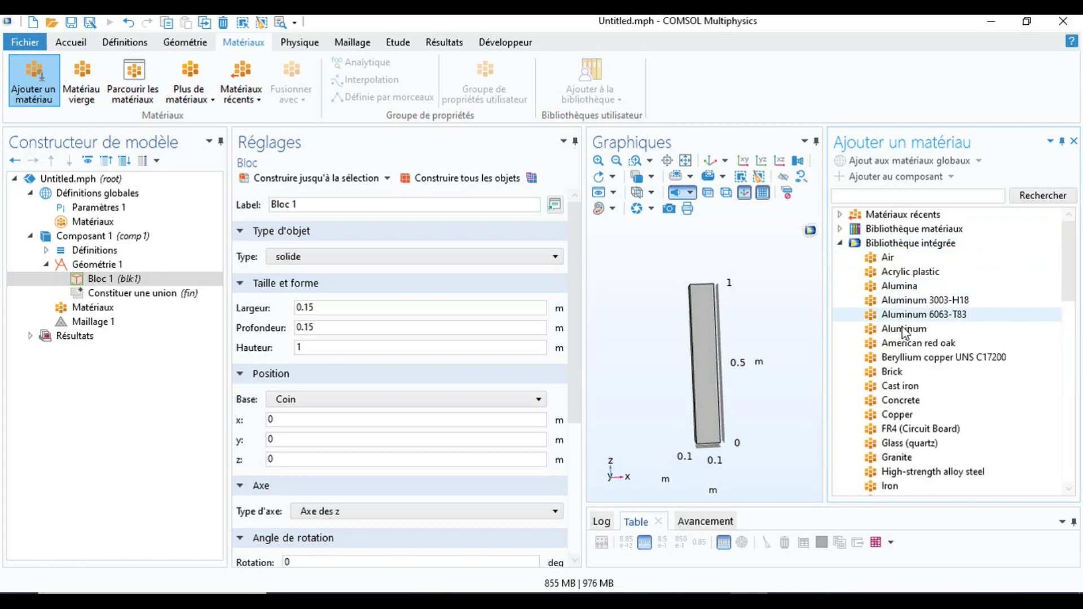
click(911, 373)
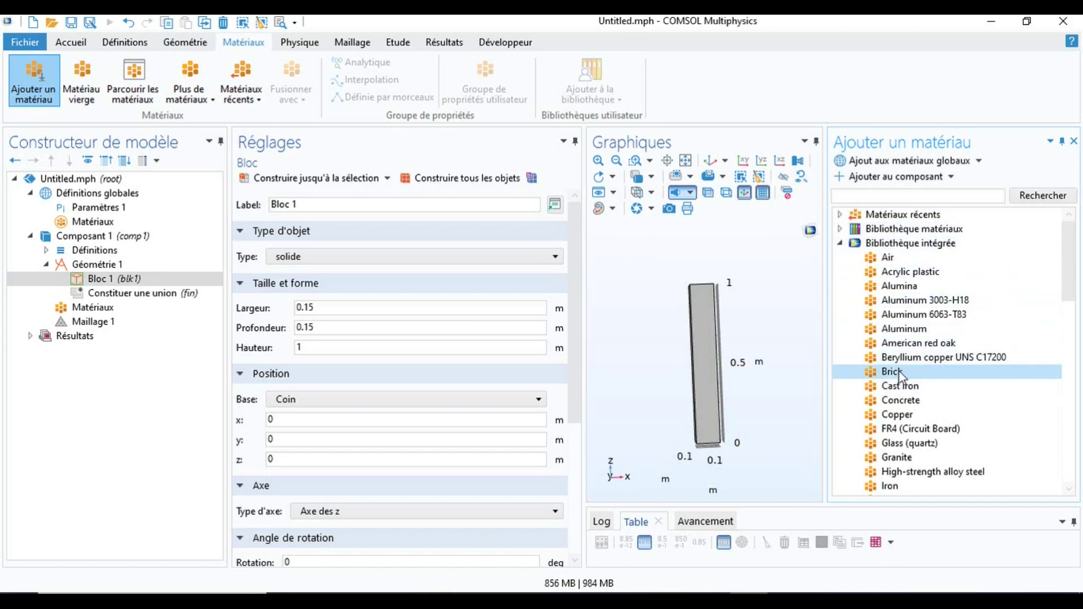
double_click(864, 370)
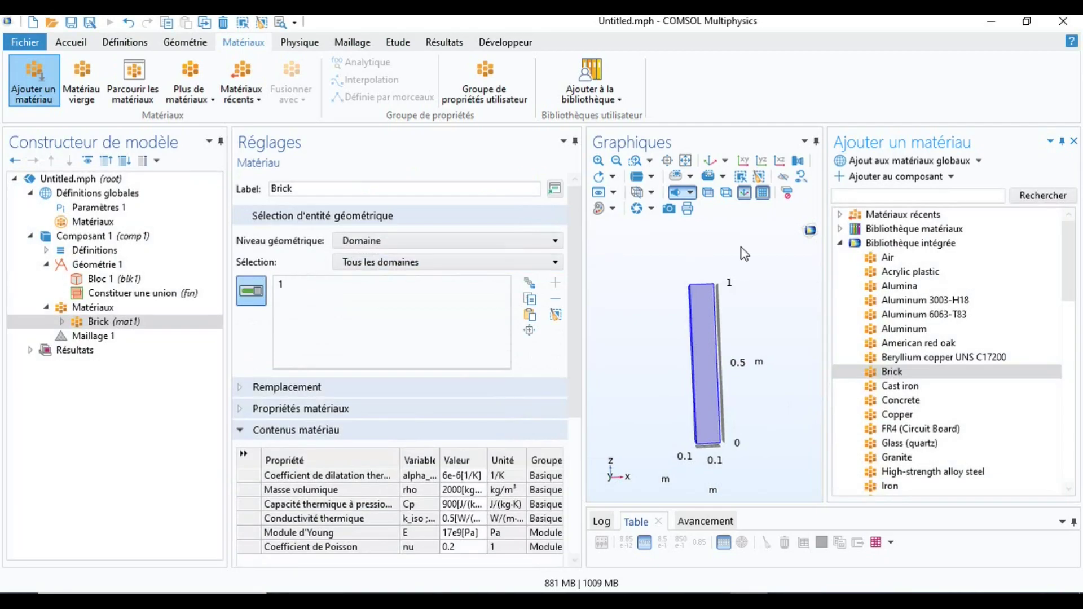
click(1074, 141)
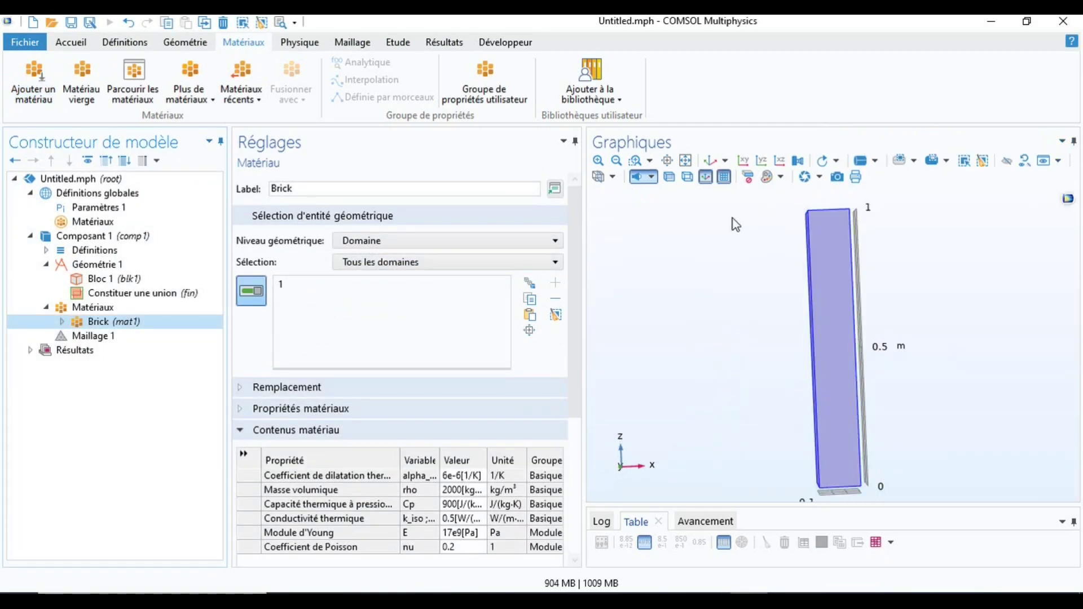
Add the heat transfer in solids physics (Transfert de chaleur dans des solides) to the component
drag(813, 356, 833, 329)
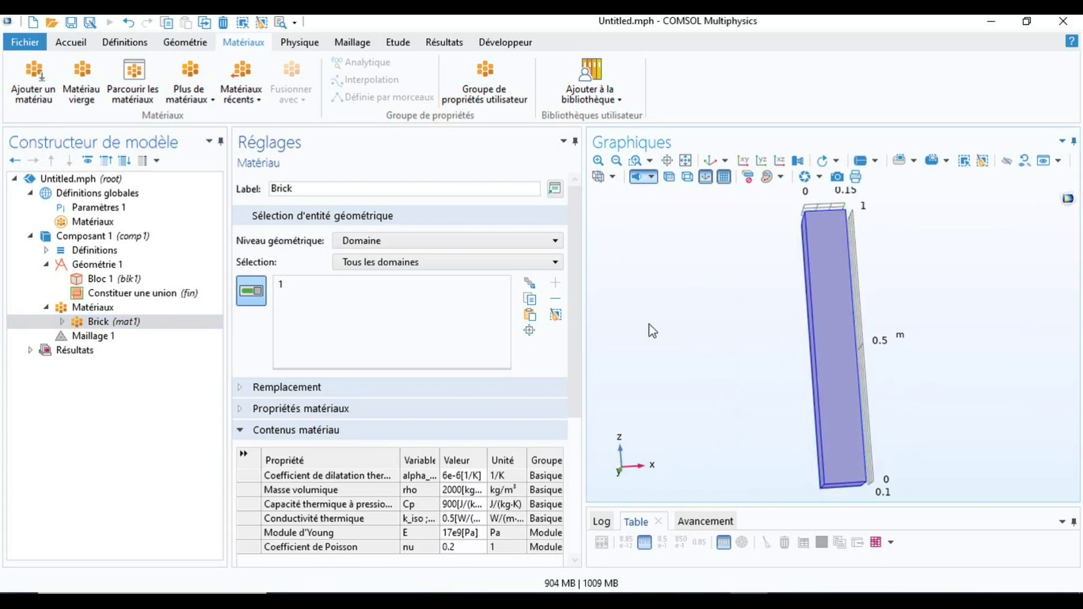
drag(852, 338, 813, 387)
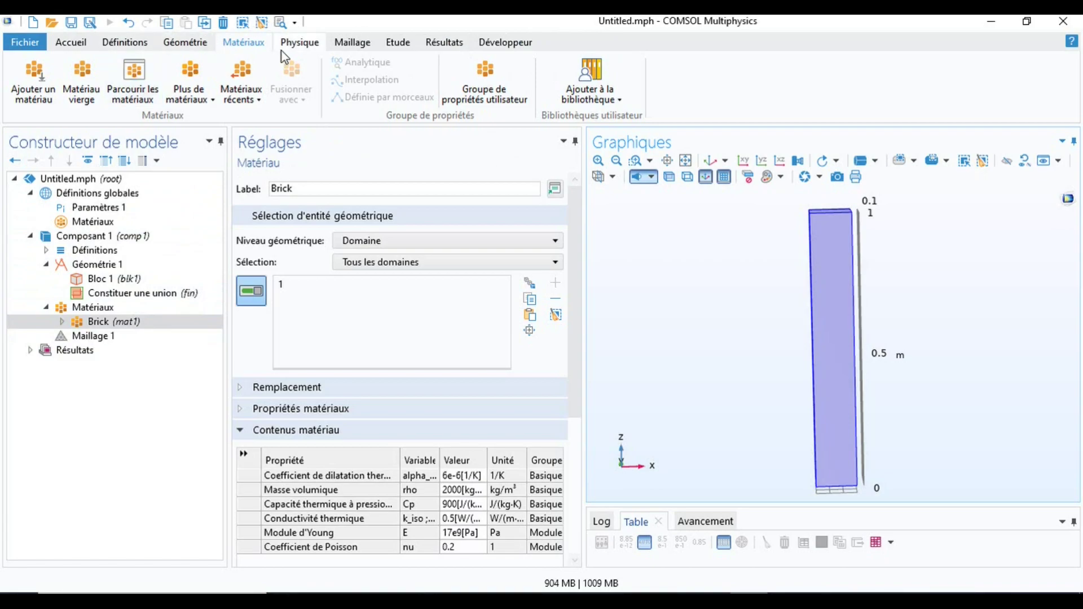
click(297, 45)
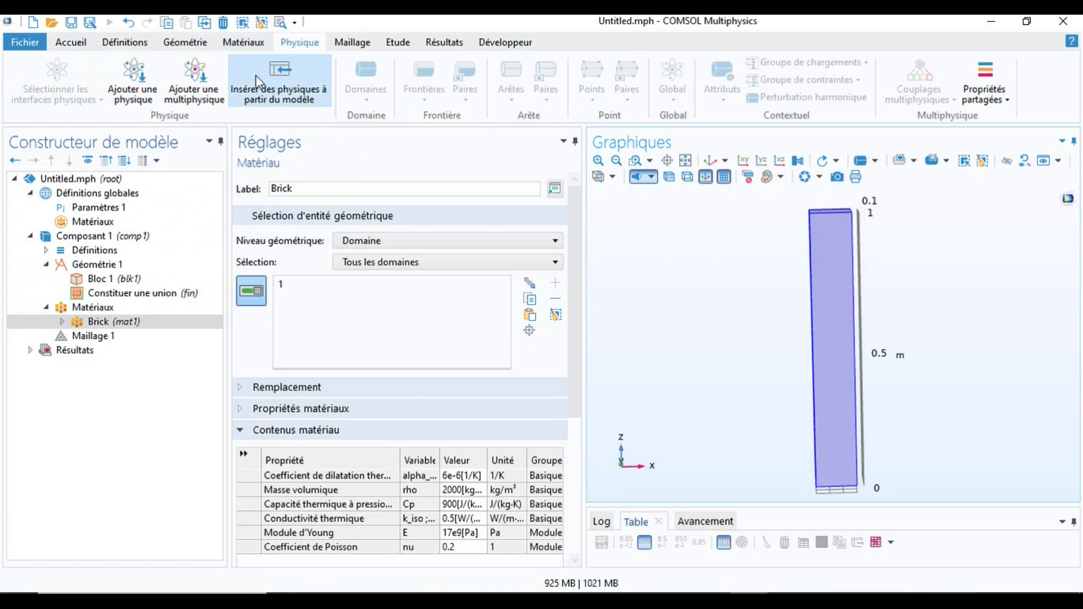
click(139, 93)
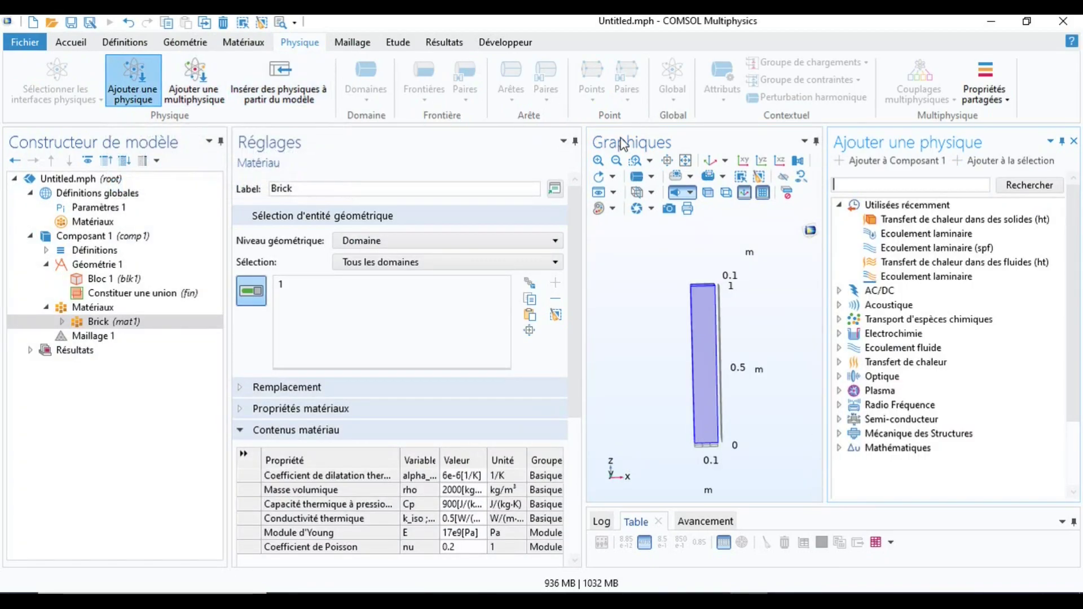
click(919, 220)
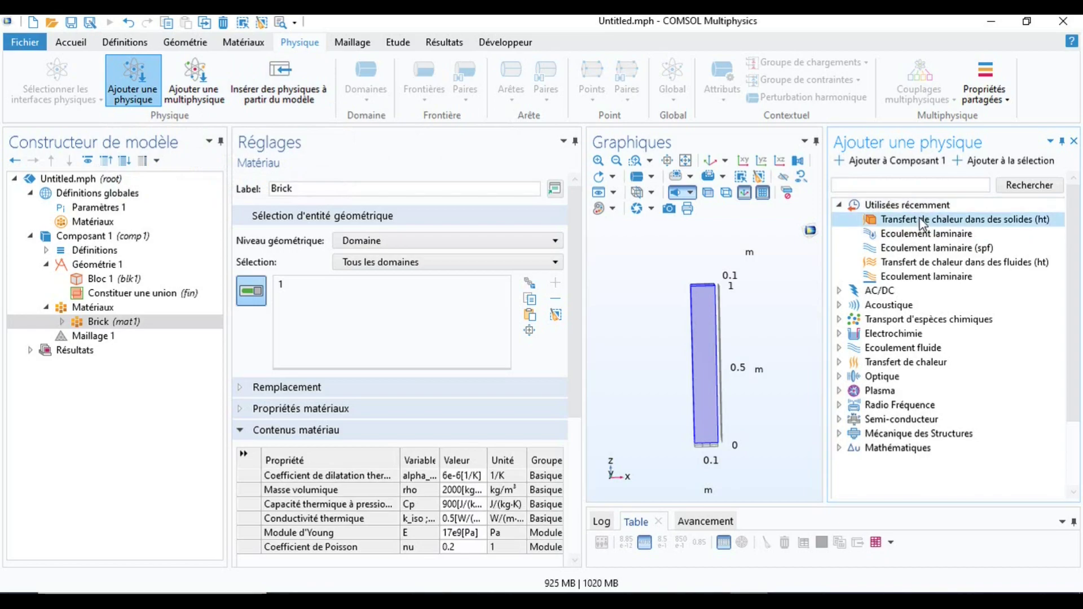
double_click(916, 219)
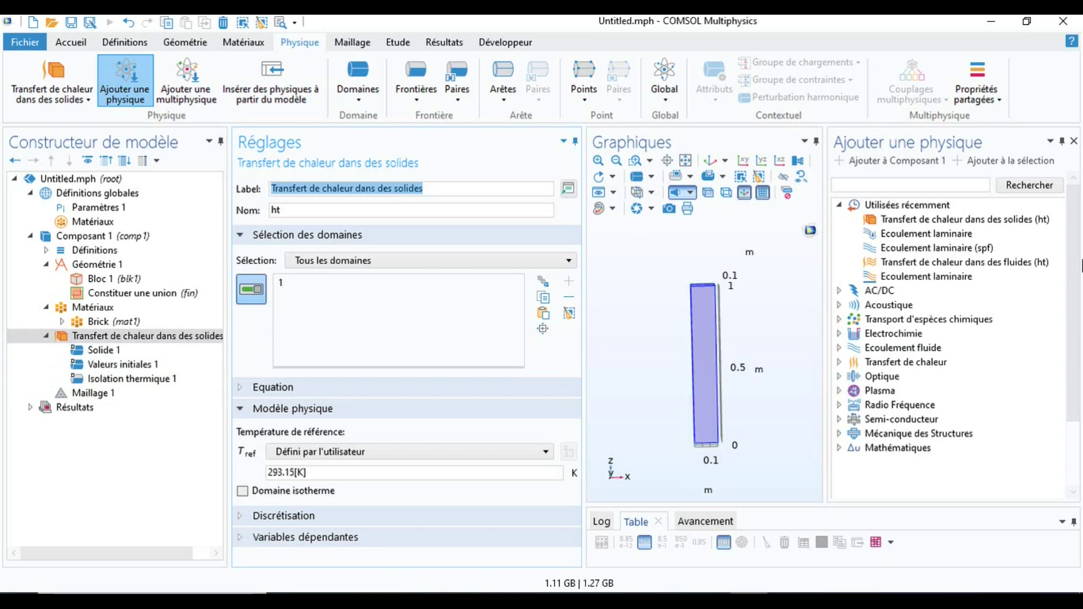
click(1075, 141)
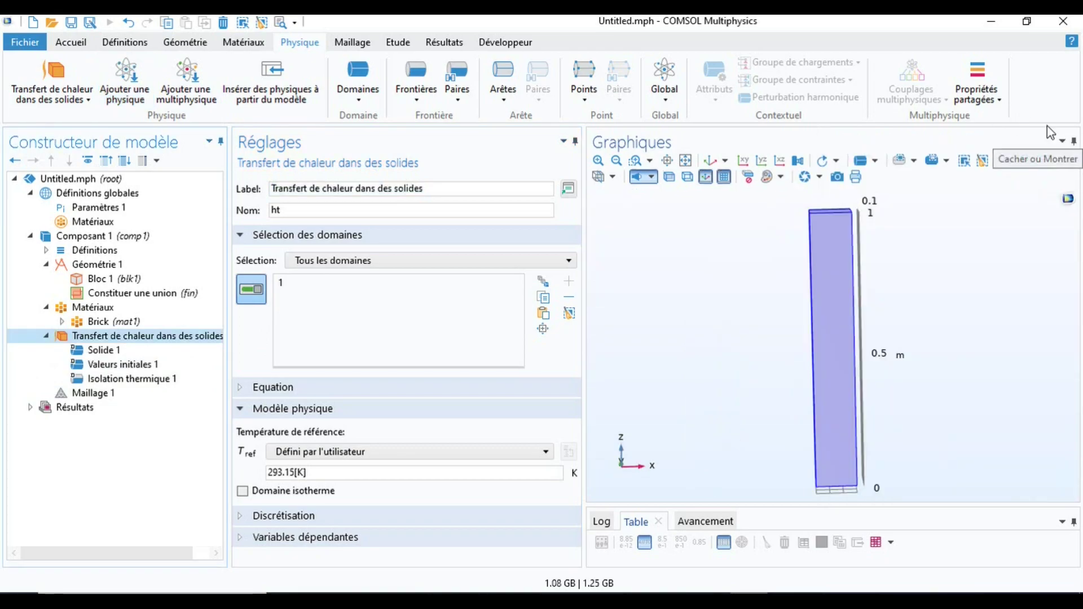
Add a temperature boundary condition (Température) of 27[dedC] on the block's side face at x = 0, boundary 1
drag(846, 276, 819, 270)
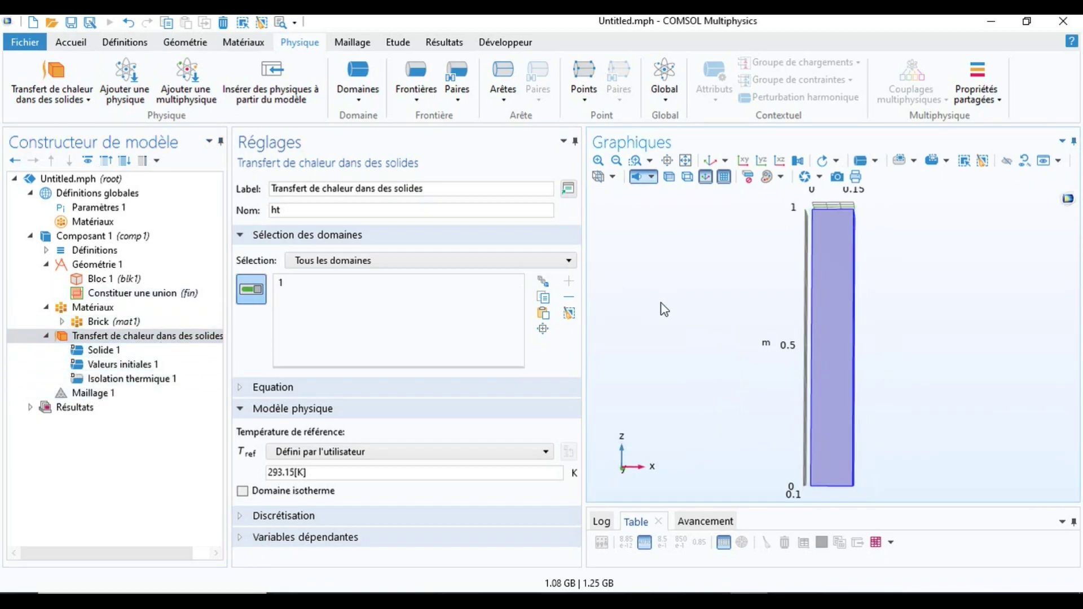
click(424, 100)
click(458, 131)
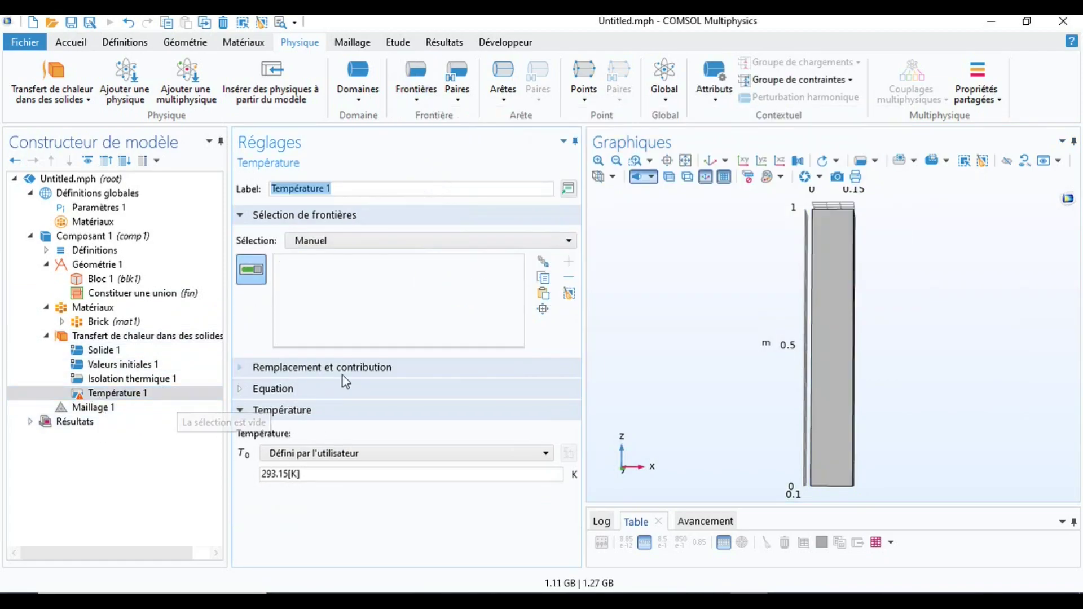
click(286, 480)
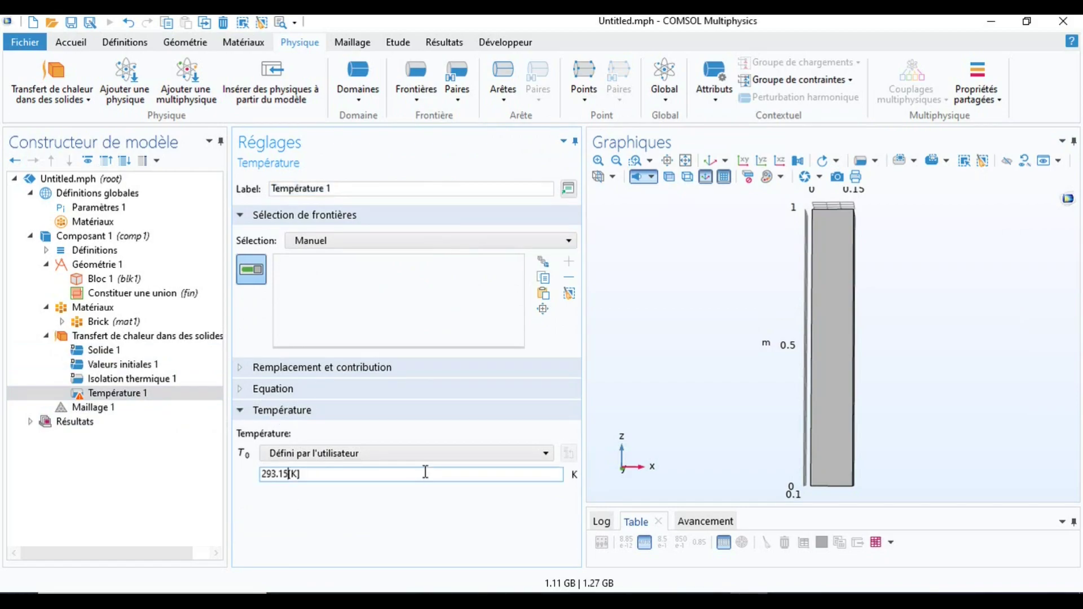
key(BackSpace)
key(BackSpace)
key(BackSpace)
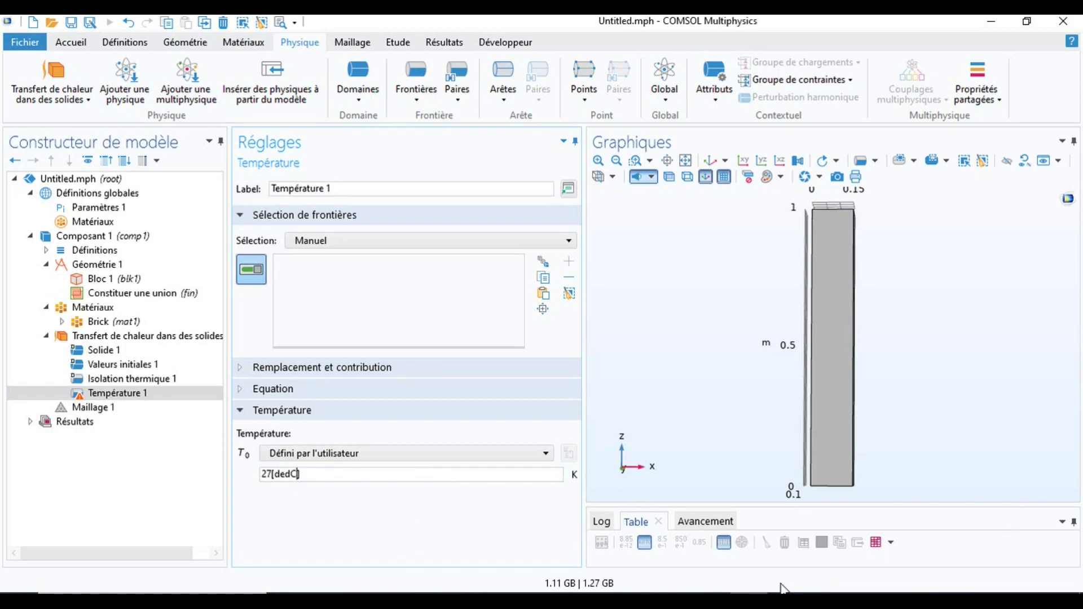
drag(829, 338, 866, 327)
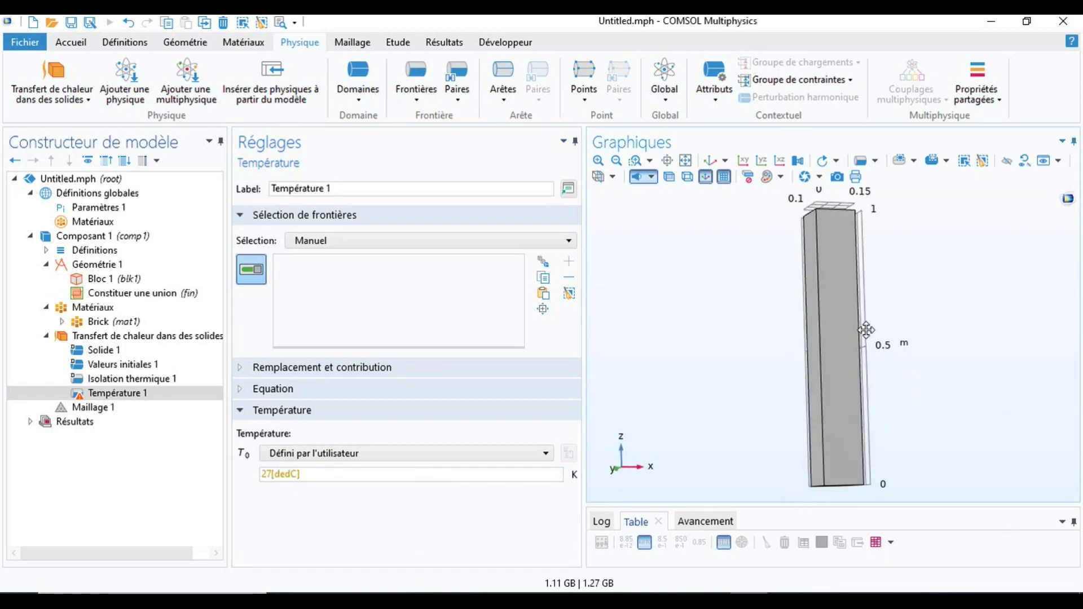
click(818, 356)
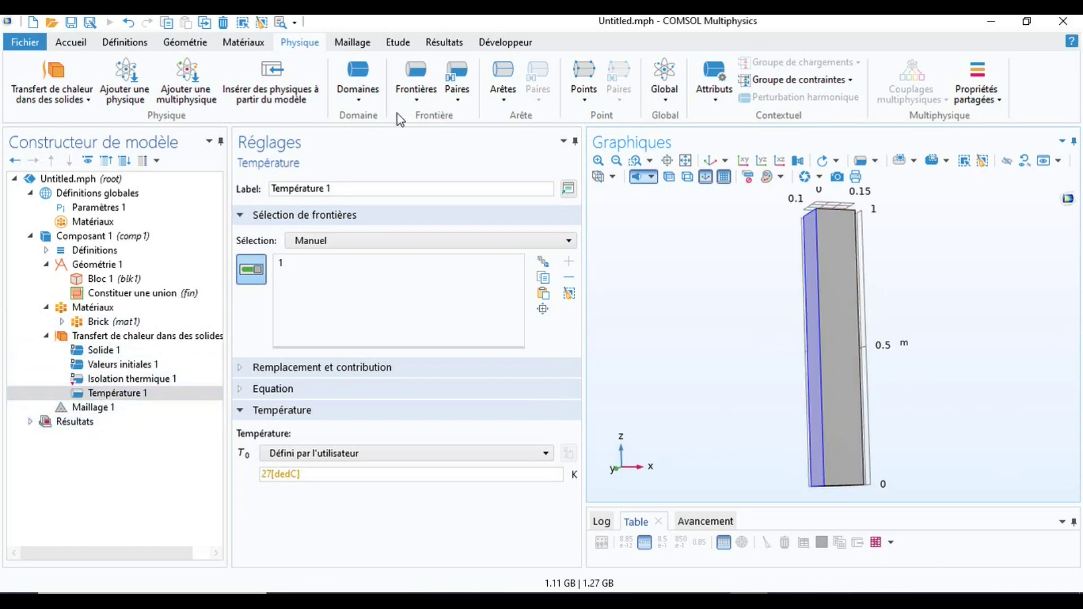
Add a second temperature boundary condition (Température) on the opposite side face of the block, boundary 6
click(416, 97)
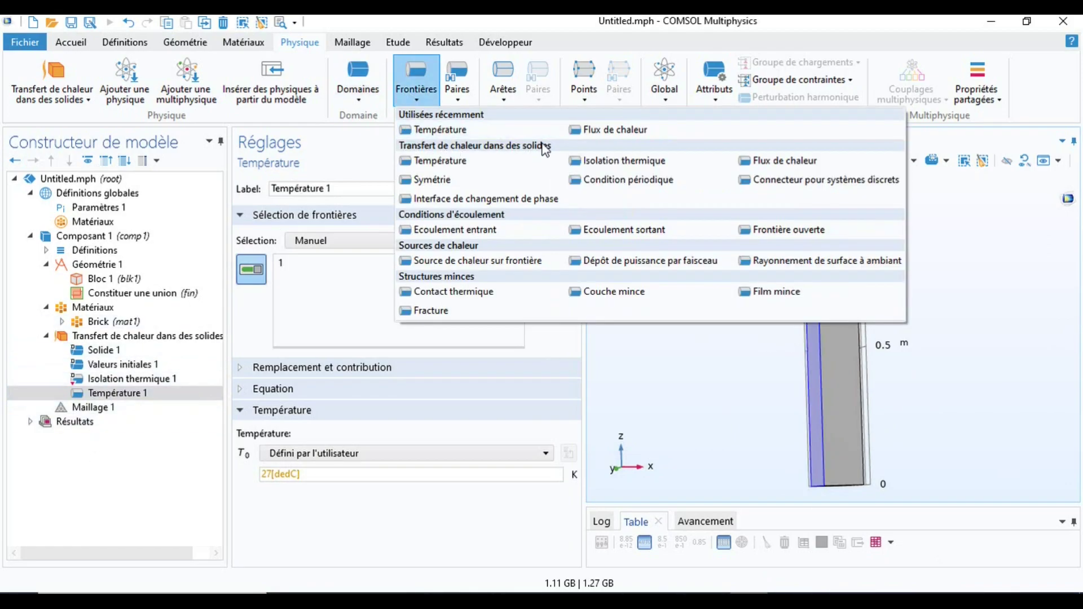
click(446, 131)
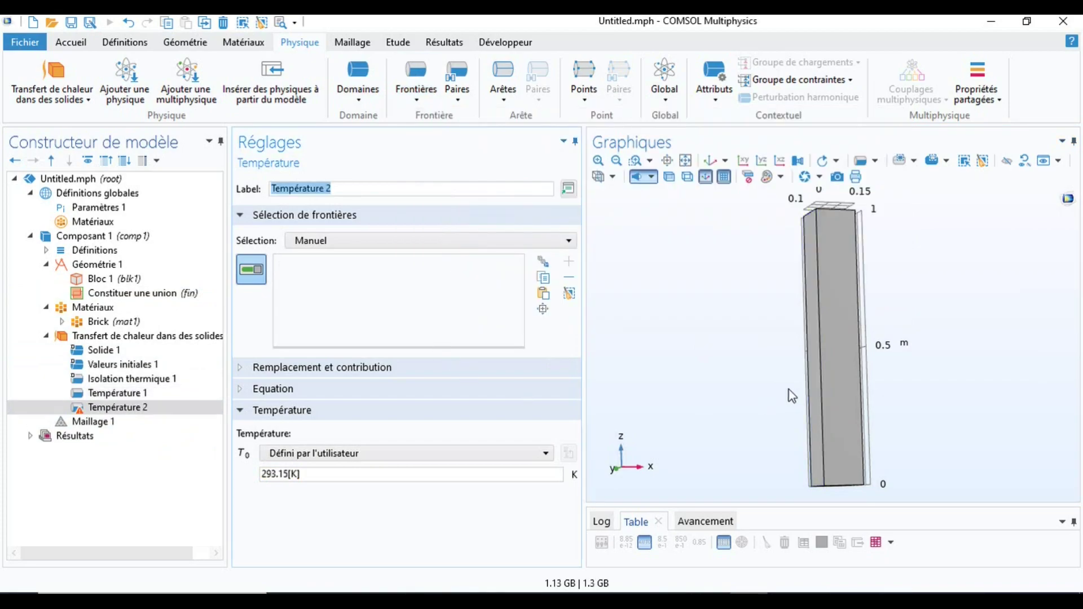
drag(845, 363, 886, 382)
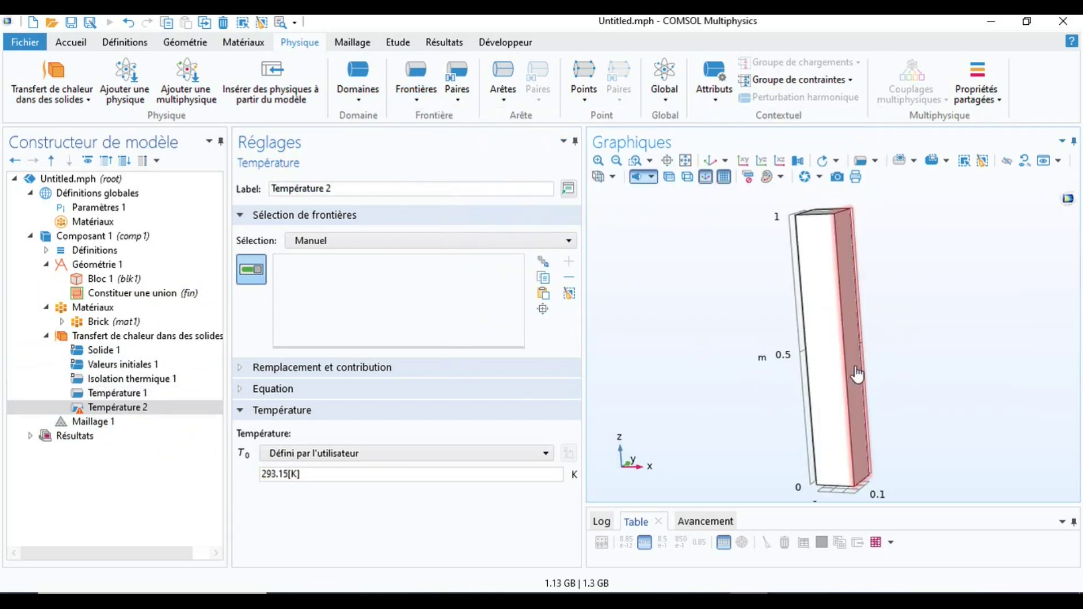
click(857, 374)
Set the temperature of the second boundary condition to 32[degC]
click(290, 475)
drag(289, 476, 299, 476)
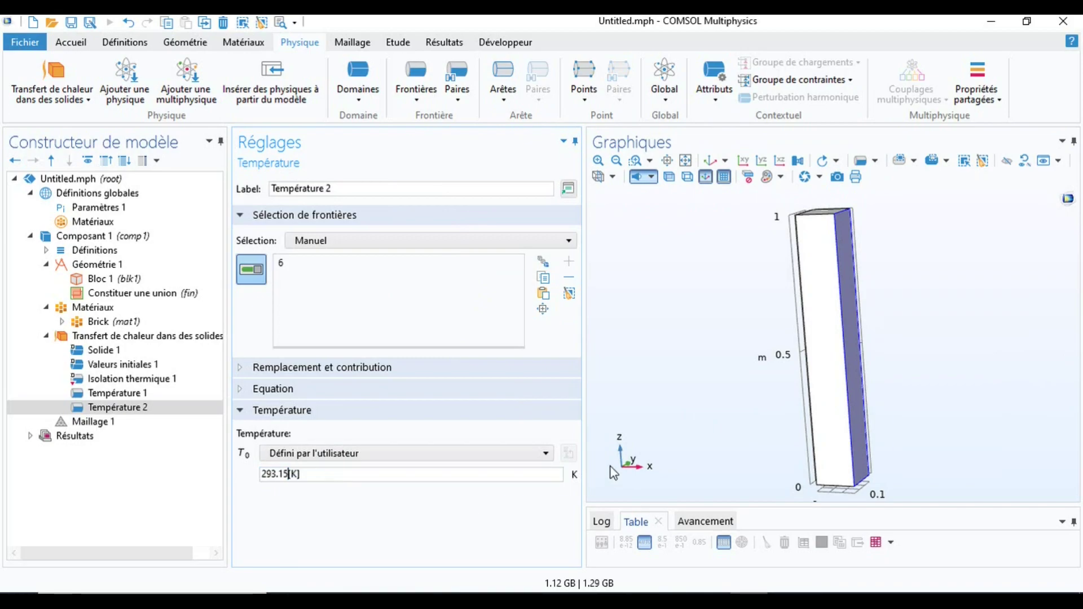
key(BackSpace)
key(BackSpace)
key(BackSpace)
key(BackSpace)
key(BackSpace)
key(BackSpace)
text(32[degC)
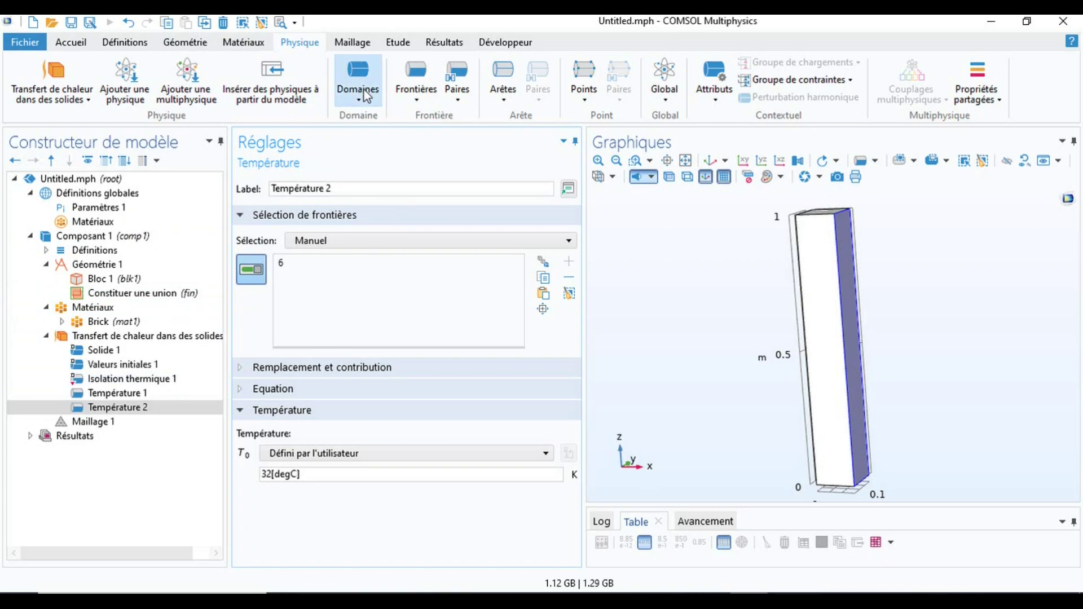
Add a heat flux boundary condition (Flux de chaleur) of convective type with a heat transfer coefficient of 20 W/(m²·K)
click(416, 91)
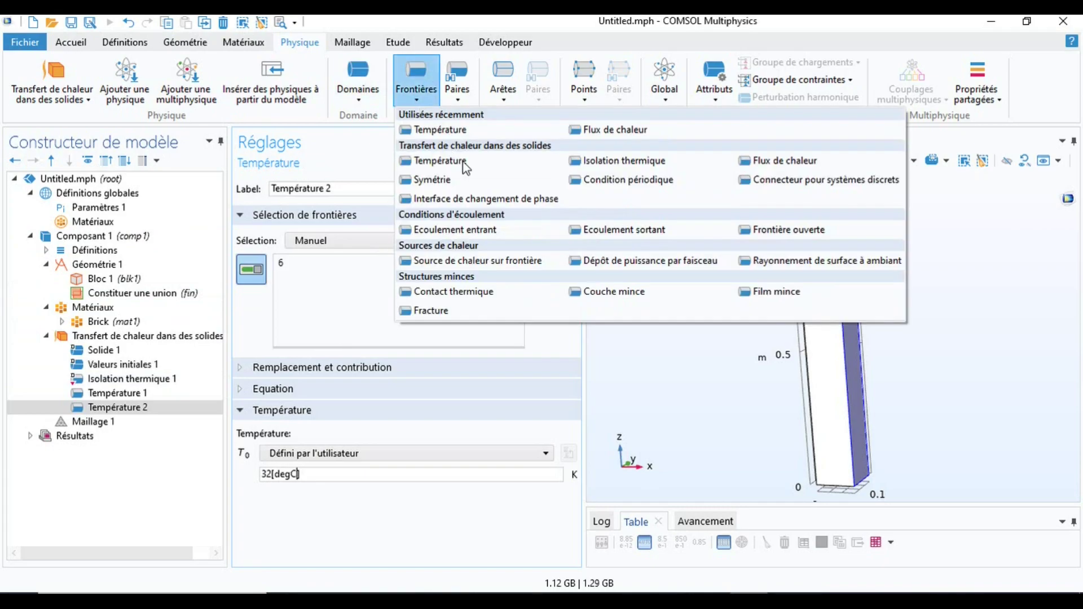
click(650, 130)
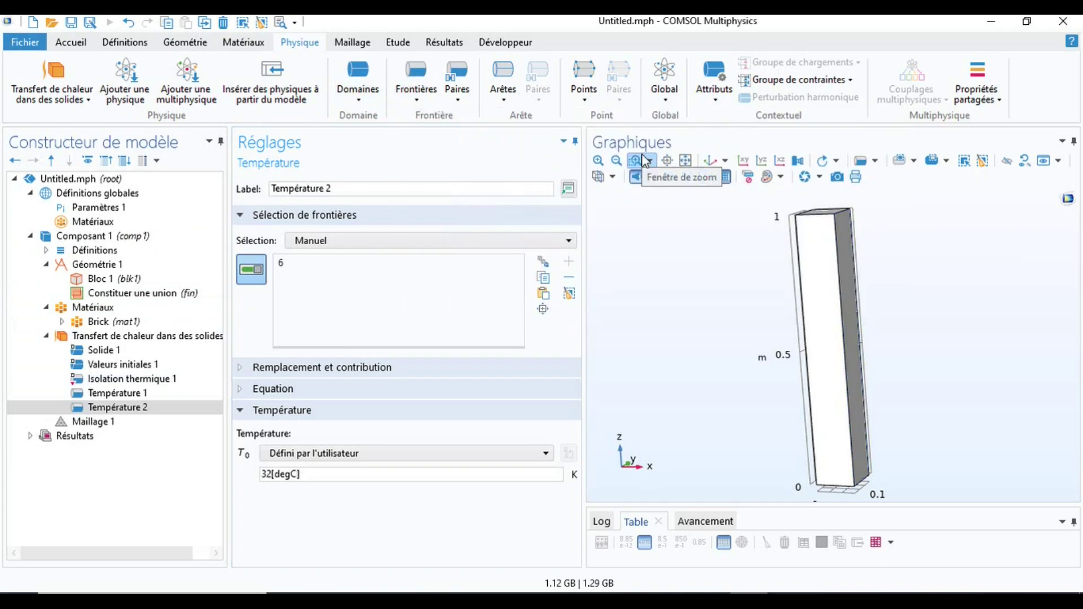
drag(805, 355, 872, 370)
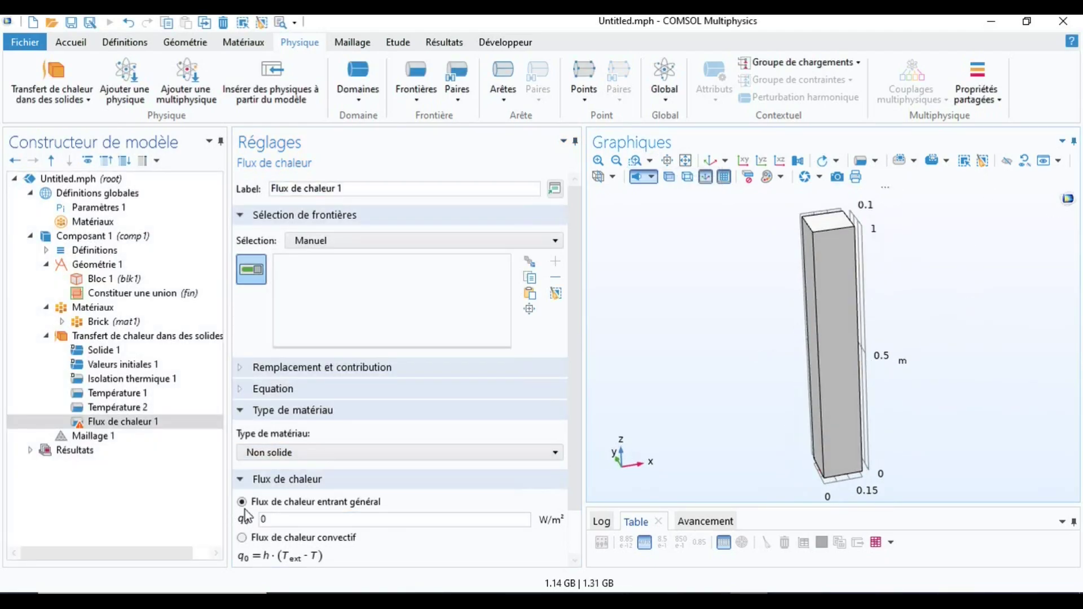
scroll(271, 495, down, 2)
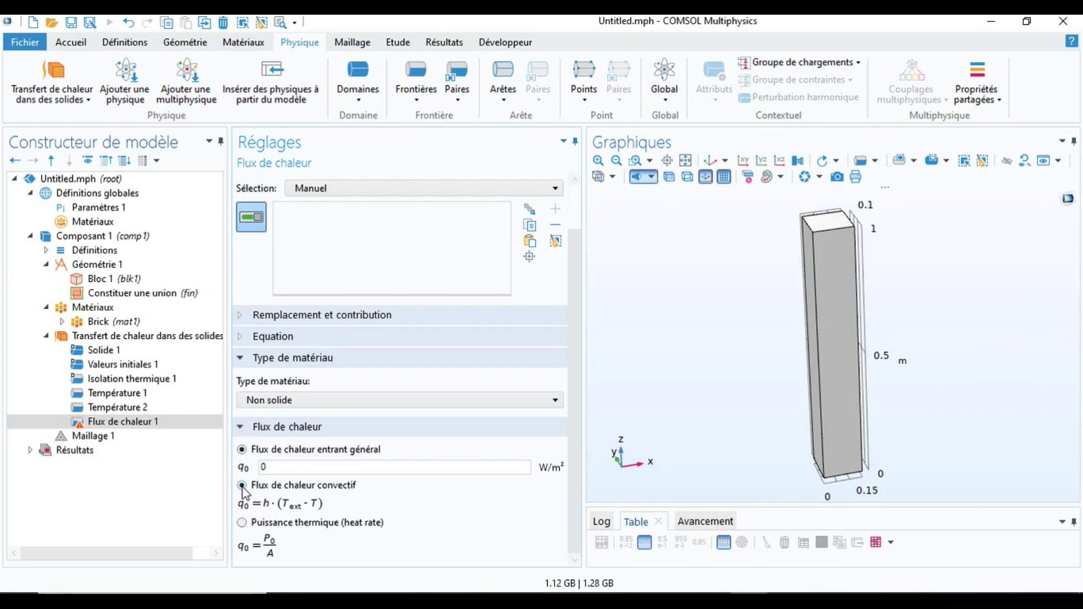
click(242, 486)
scroll(337, 532, down, 4)
click(276, 445)
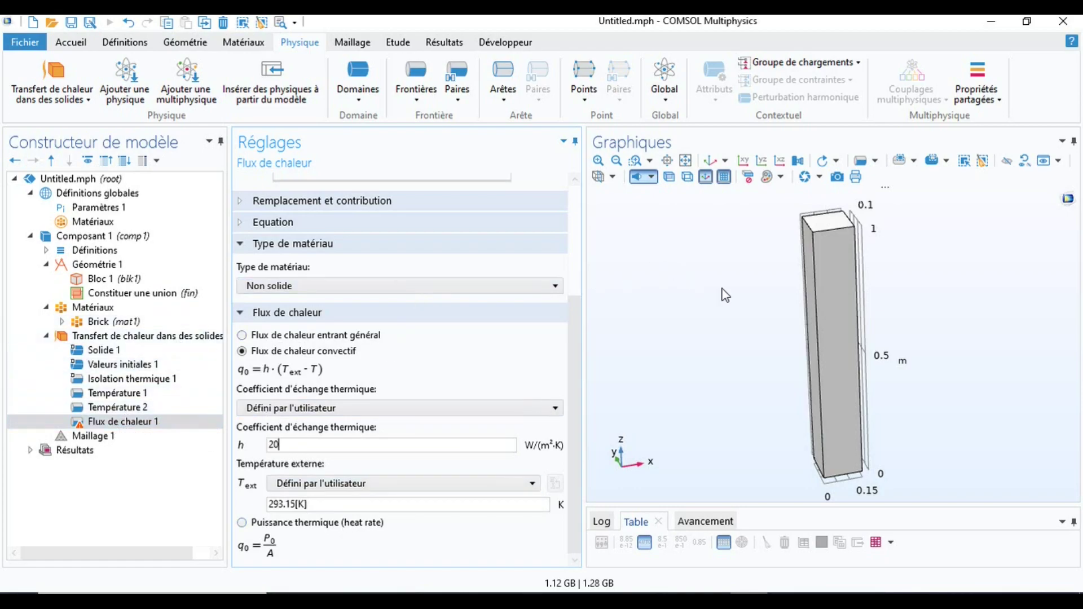
Apply the convective heat flux to all boundaries of the block (Toutes les frontières)
scroll(354, 275, up, 3)
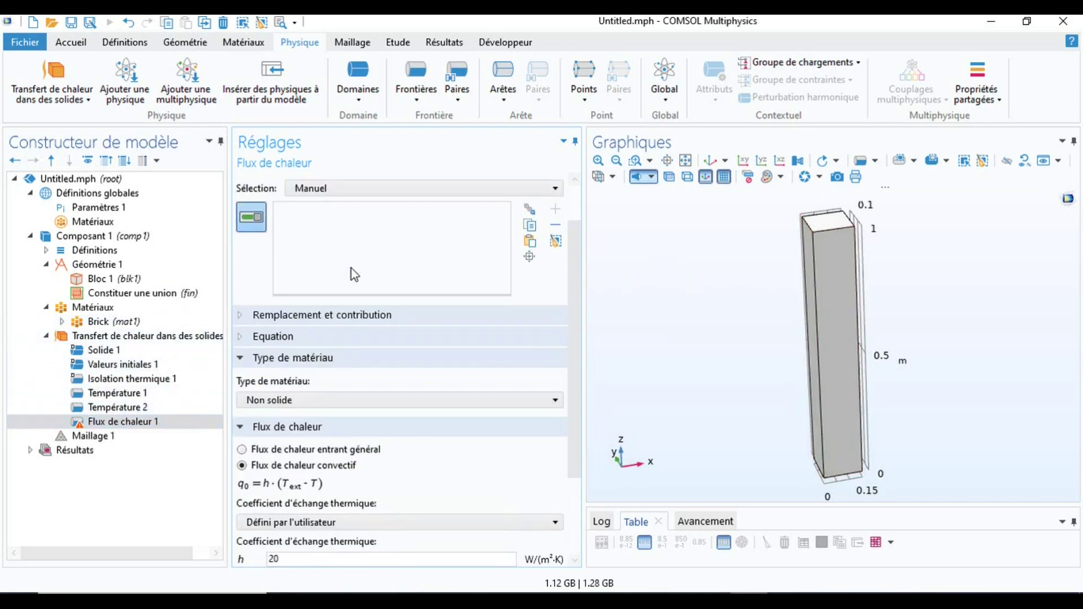
click(556, 188)
click(355, 221)
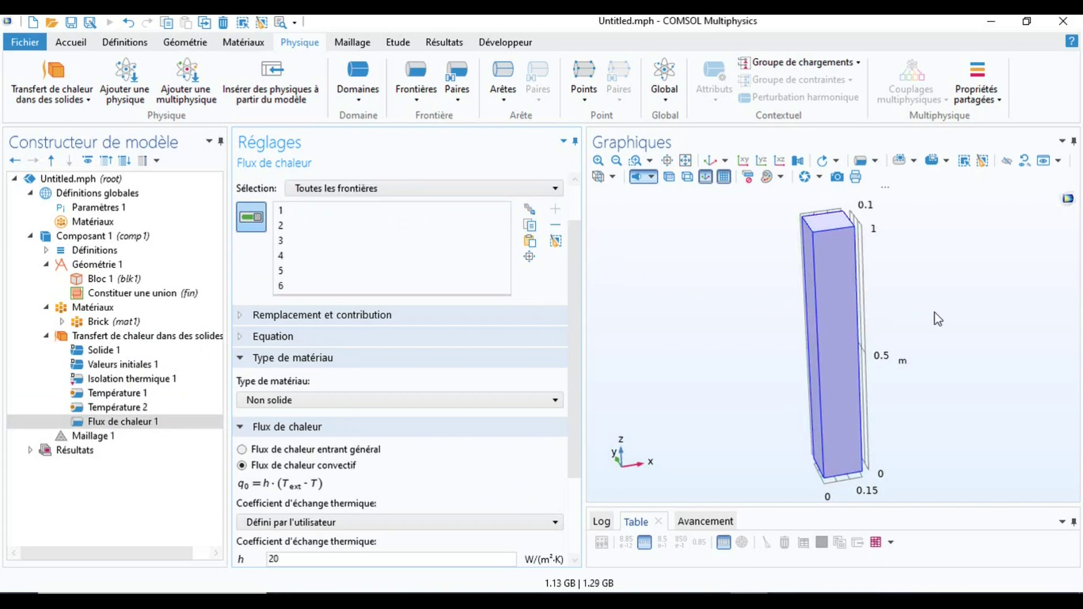
drag(834, 230, 779, 273)
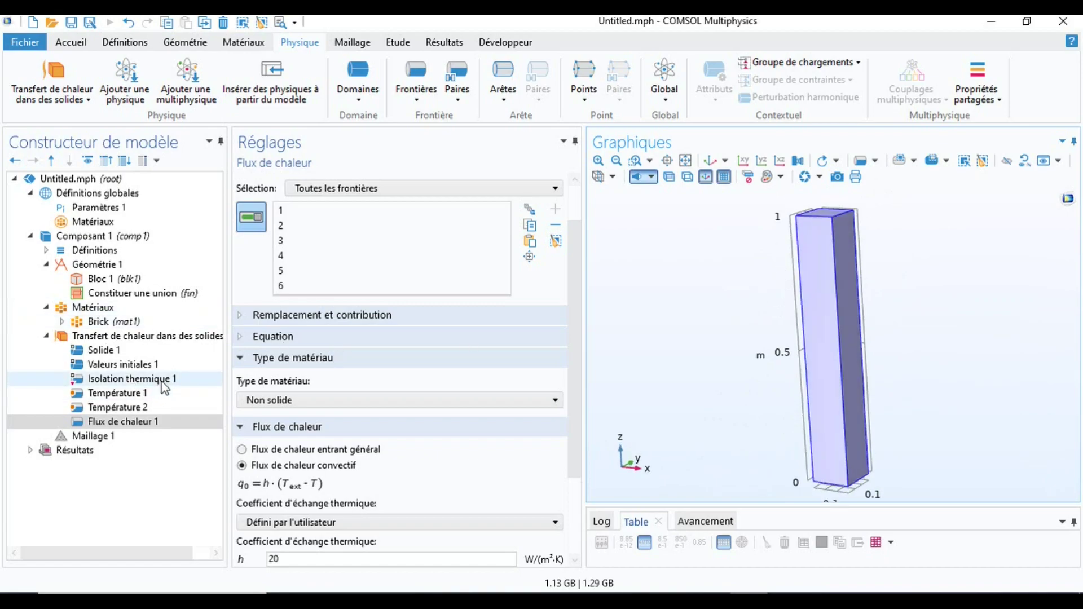
Set the physics-controlled mesh element size to Plus fin and build the mesh of the block
click(47, 336)
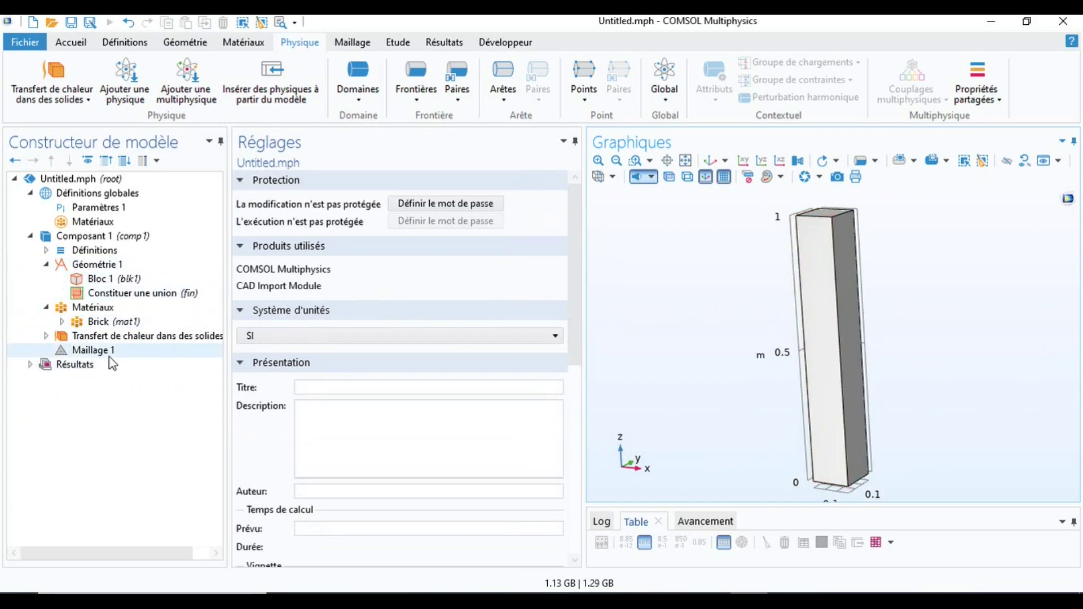
click(104, 353)
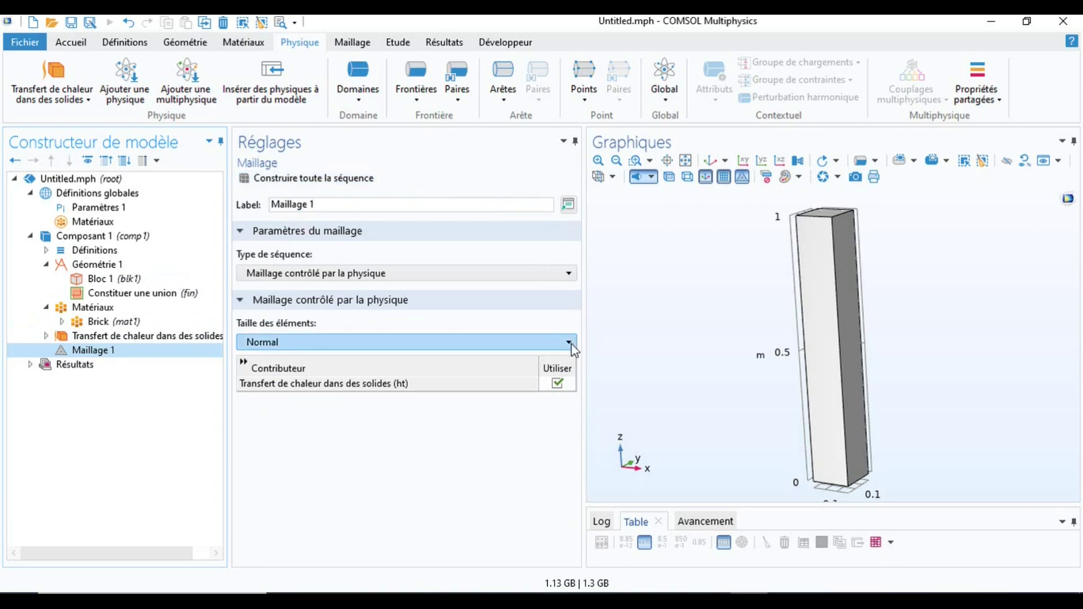
click(541, 342)
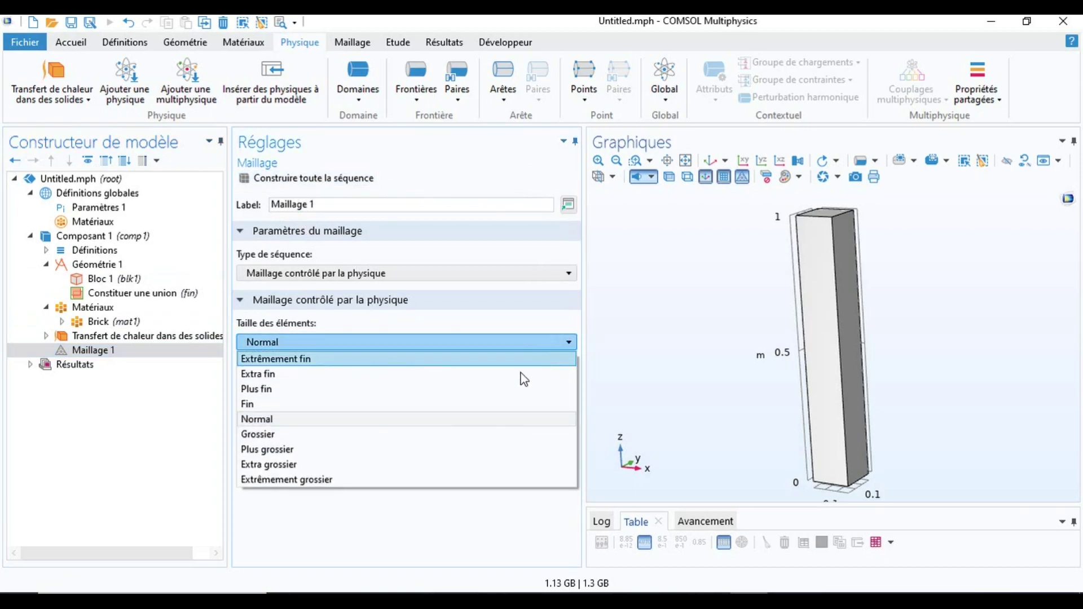
click(293, 392)
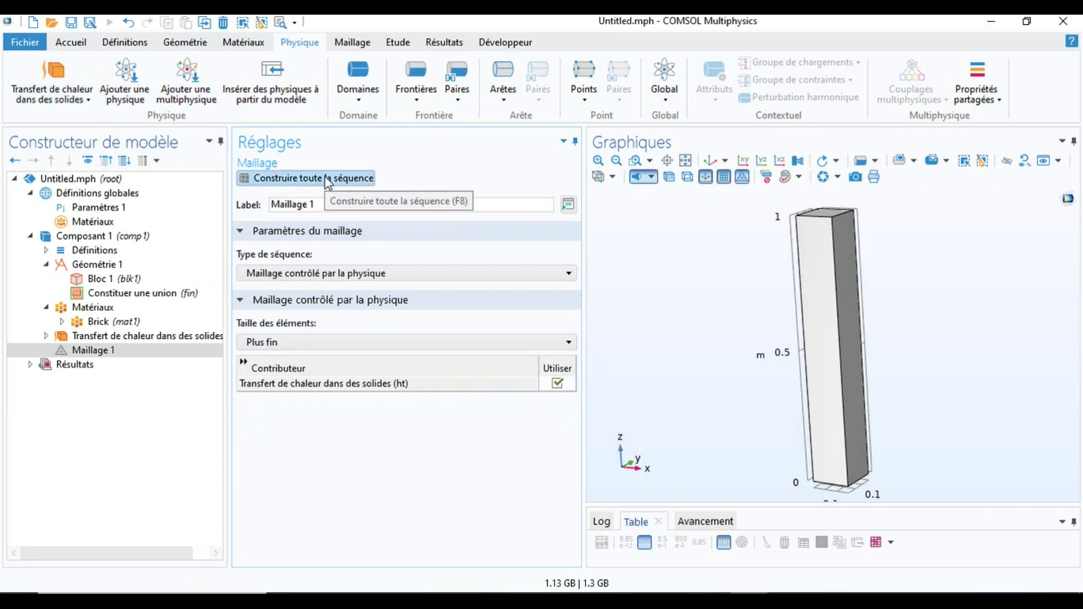
click(353, 178)
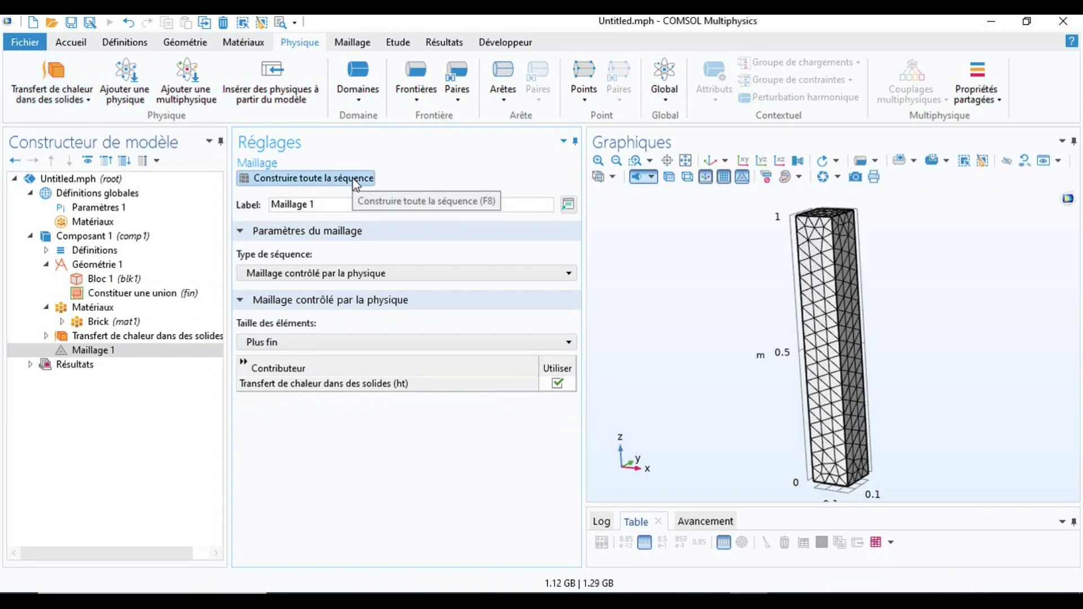
drag(840, 314, 841, 358)
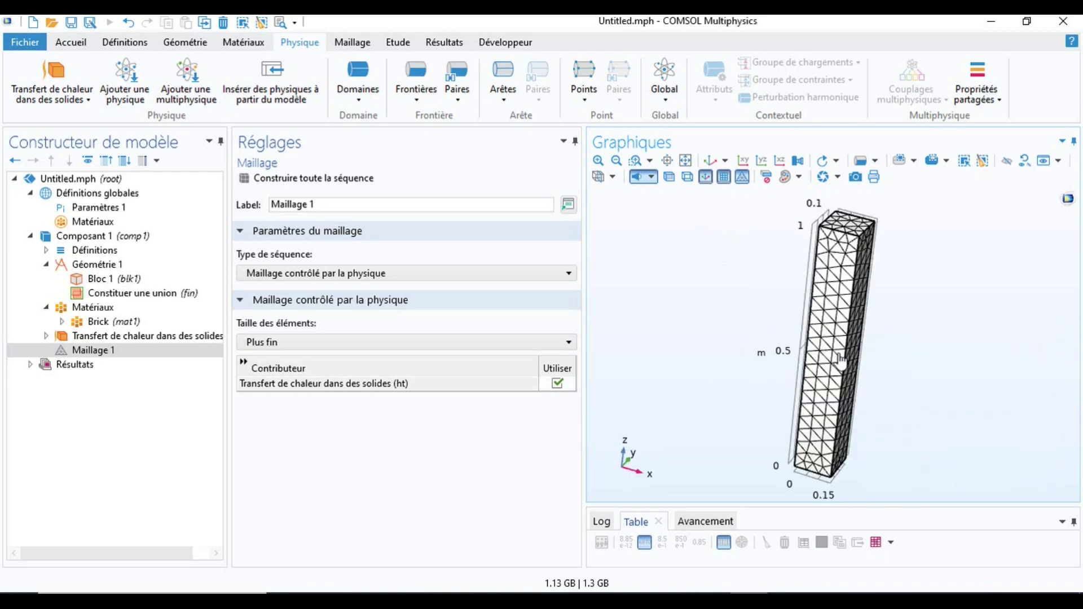
Reselect the Plus fin element size, rebuild the whole mesh sequence and inspect the block from another side
click(568, 341)
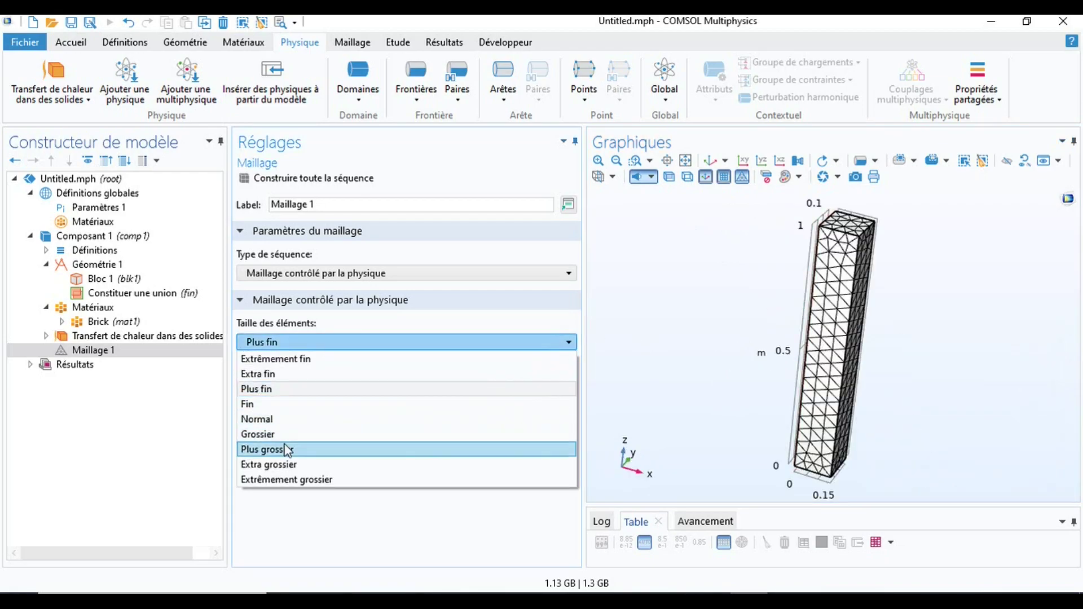
click(283, 389)
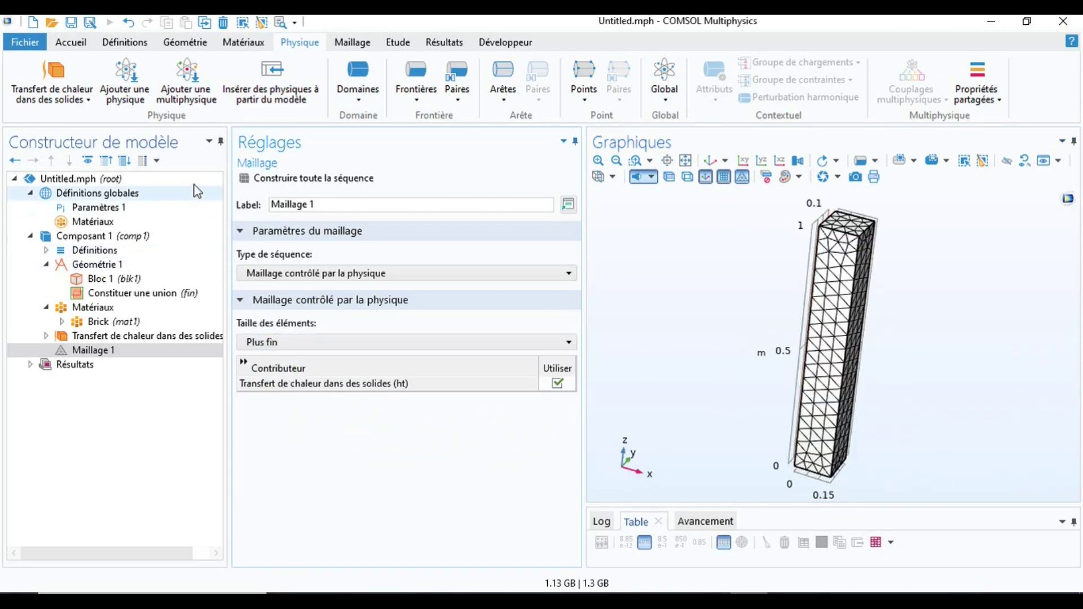
click(322, 181)
drag(875, 305, 777, 275)
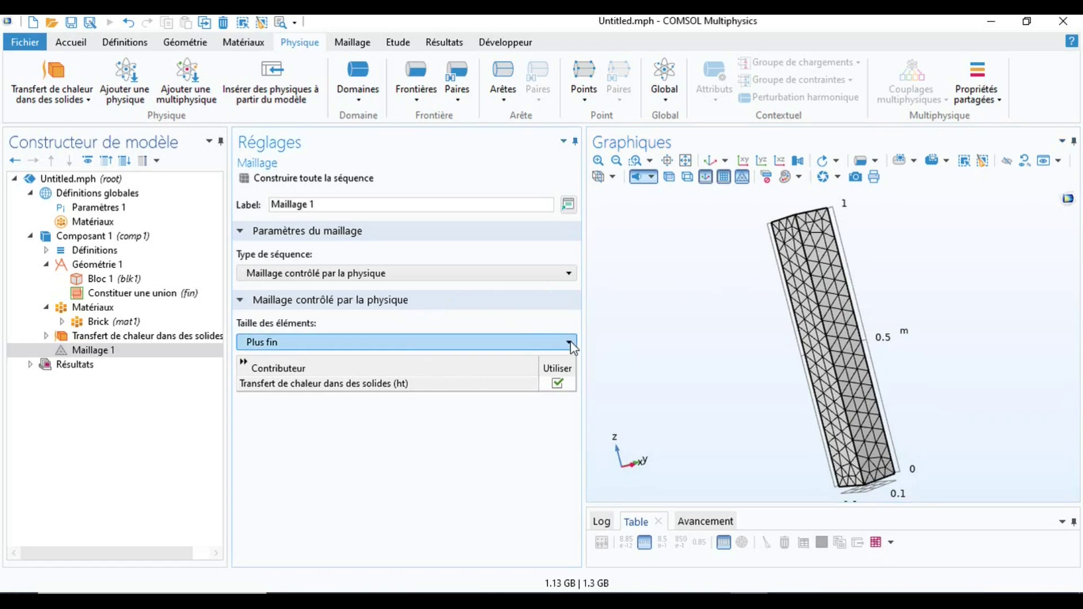
Try the coarser element size Grossier and rebuild the mesh for comparison
click(569, 342)
click(295, 435)
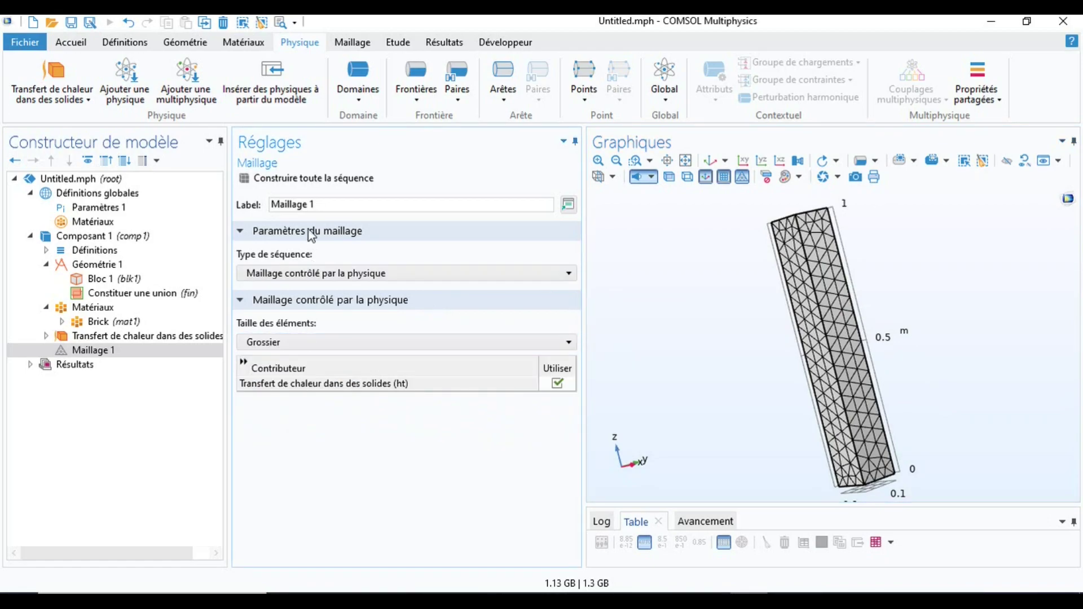
click(283, 175)
mouse_move(841, 353)
mouse_down()
mouse_move(897, 368)
mouse_move(897, 385)
mouse_move(885, 309)
mouse_move(723, 295)
mouse_move(833, 344)
mouse_up()
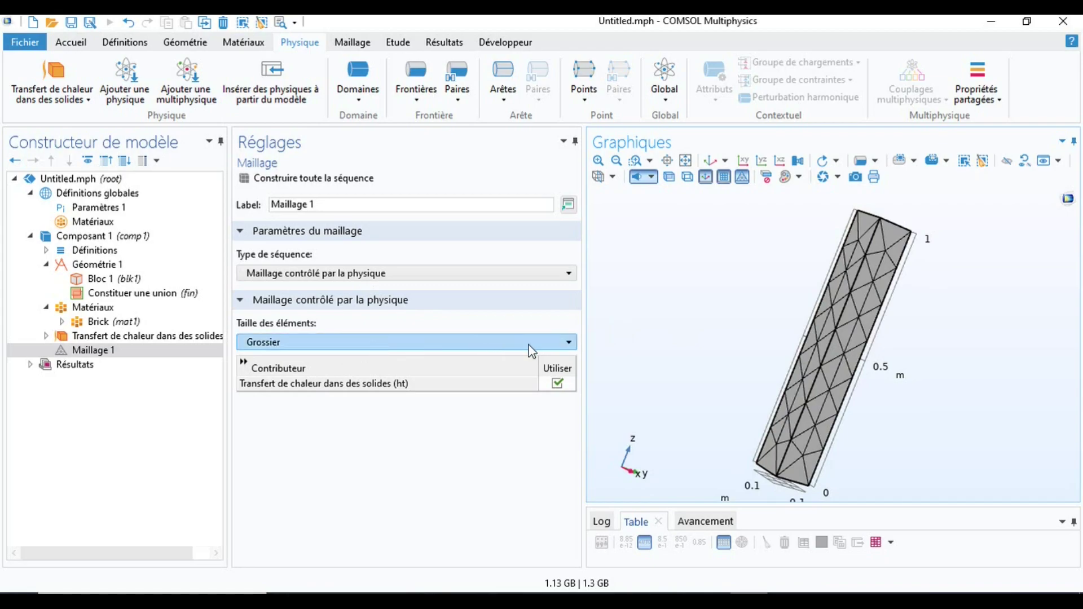
Refine the mesh to element size Extra fin, rebuild it and inspect it on the block
click(429, 342)
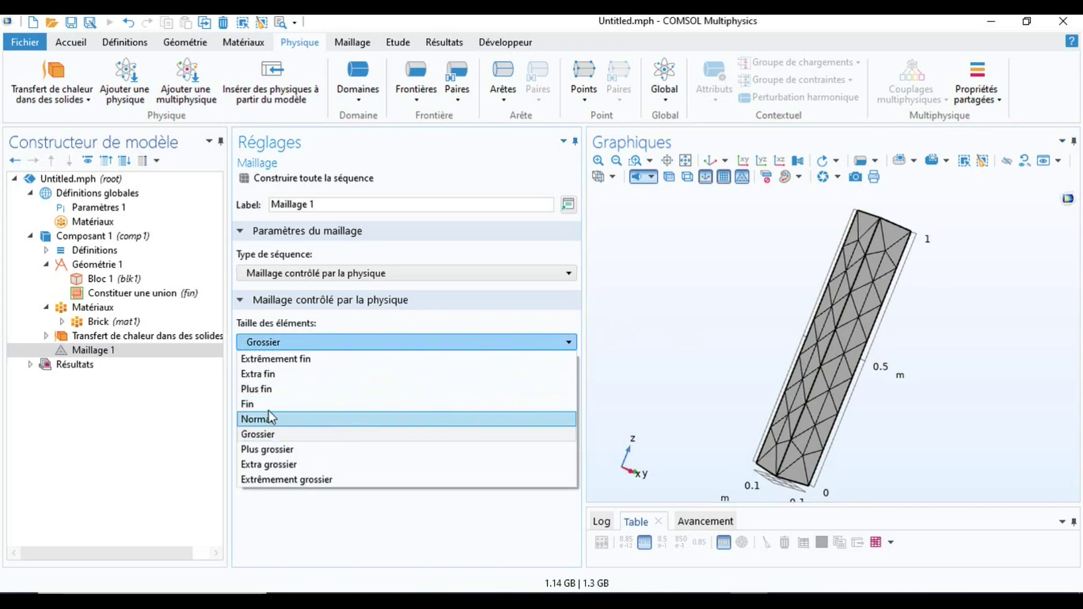
click(270, 373)
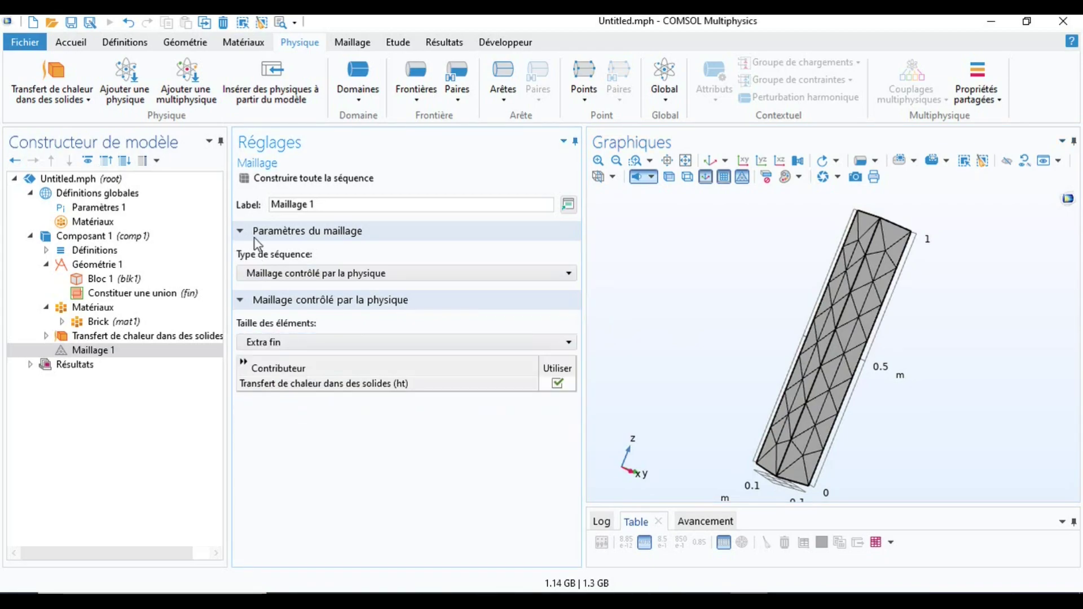
click(266, 179)
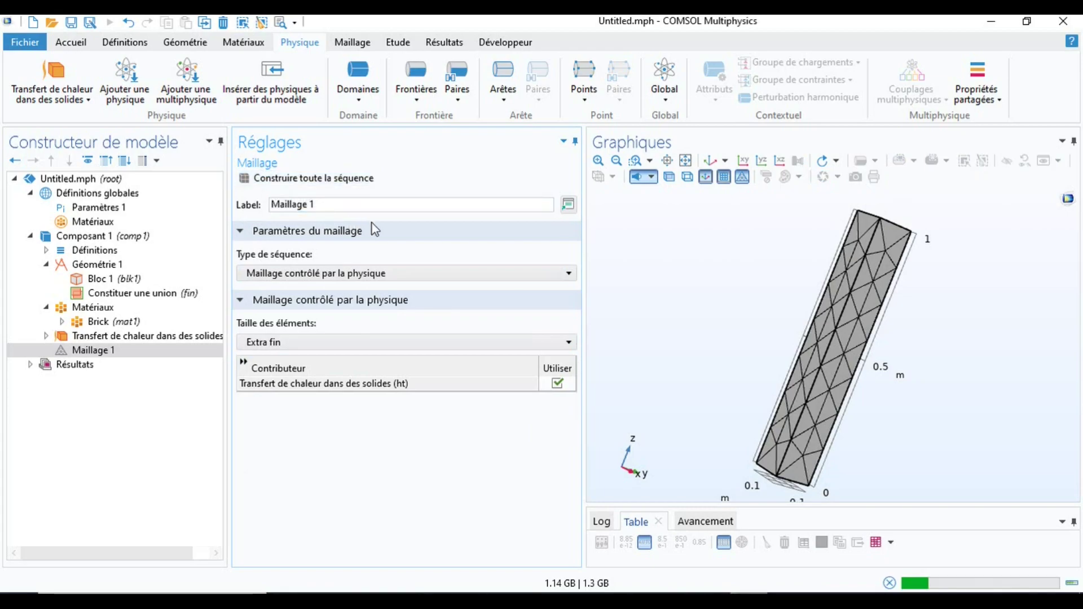
drag(858, 317, 765, 310)
drag(745, 306, 702, 300)
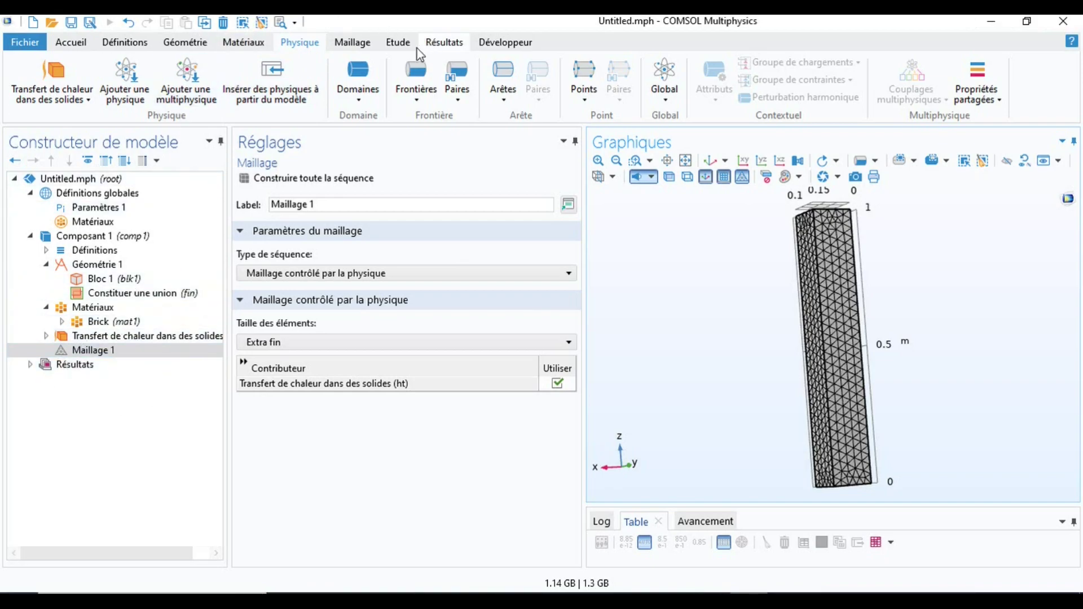
Add a Stationnaire study to the model and close the study selection
click(398, 42)
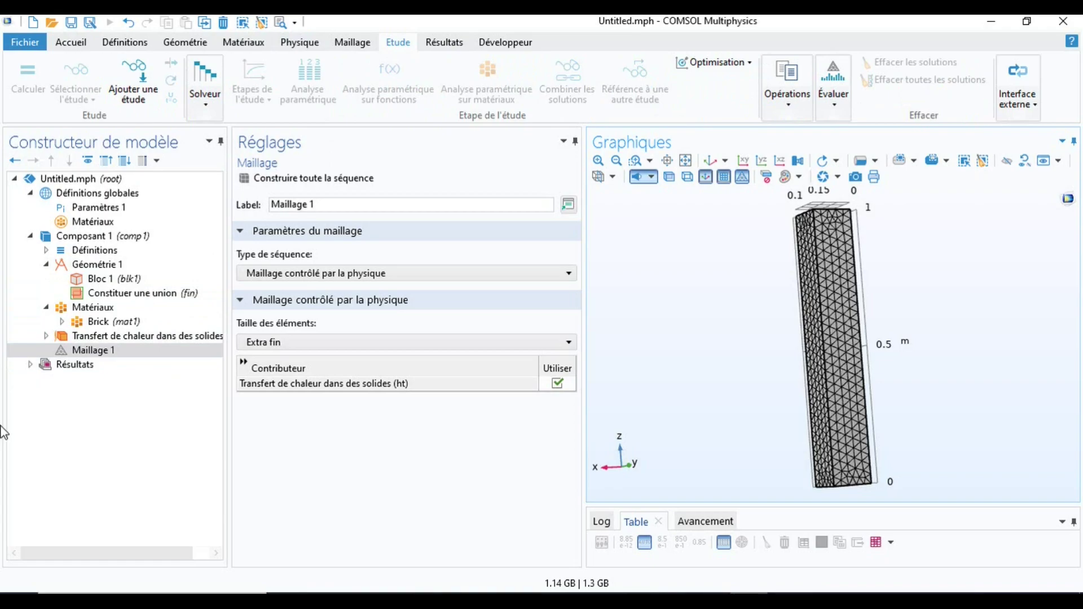
click(143, 73)
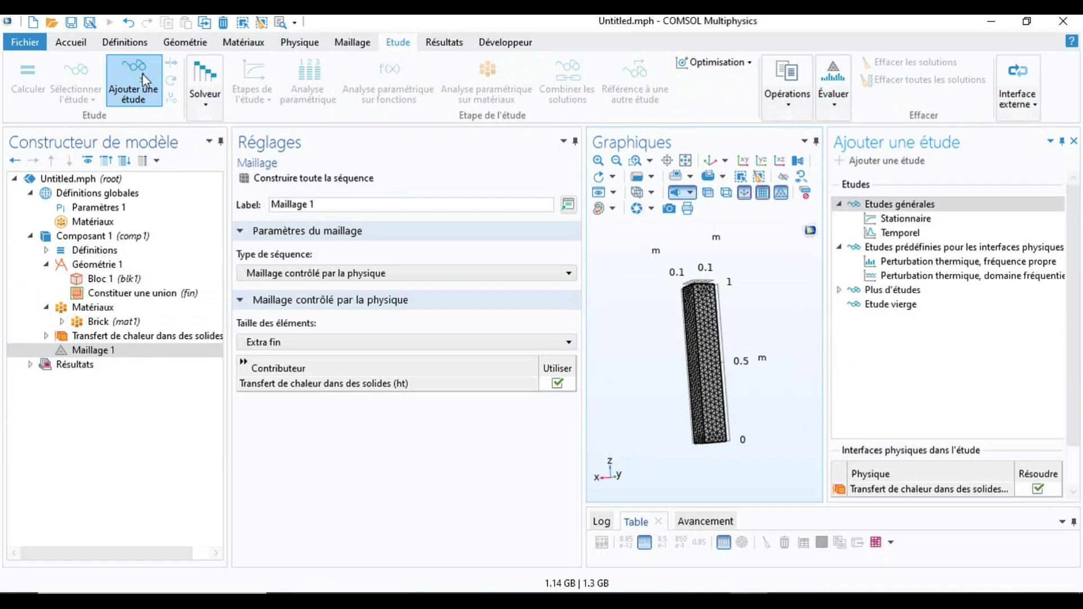
click(913, 220)
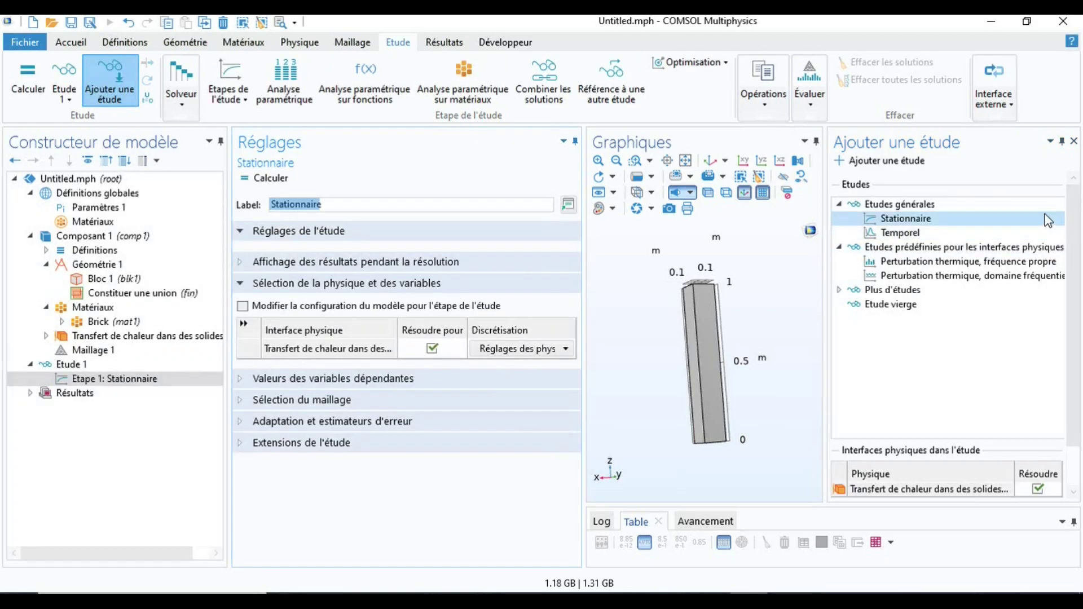
click(1074, 141)
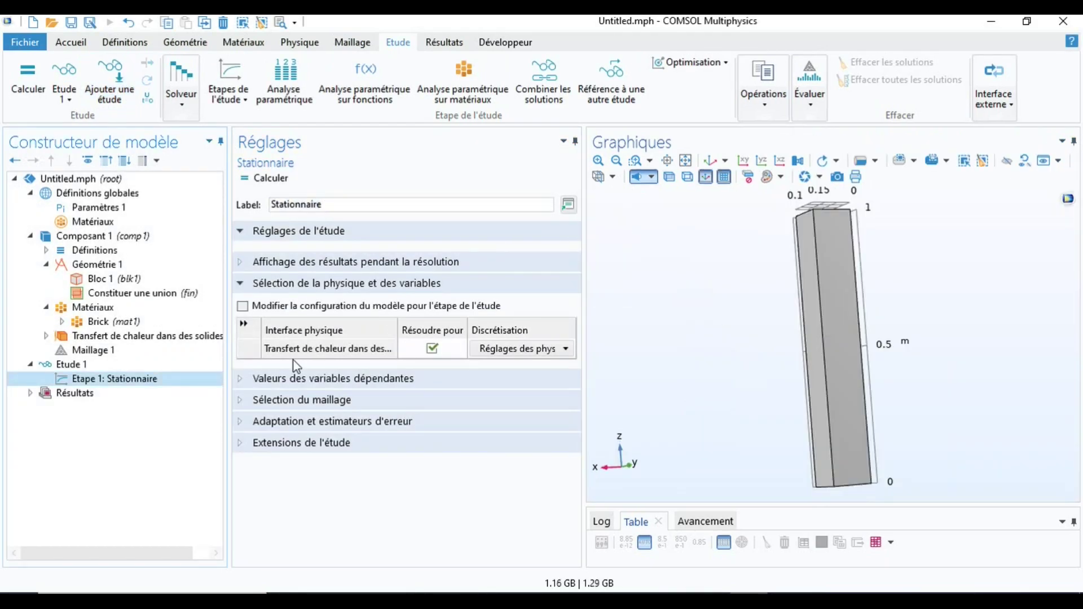
Compute the stationary study from the default 3D view and inspect the temperature plot on the block
drag(825, 293, 701, 217)
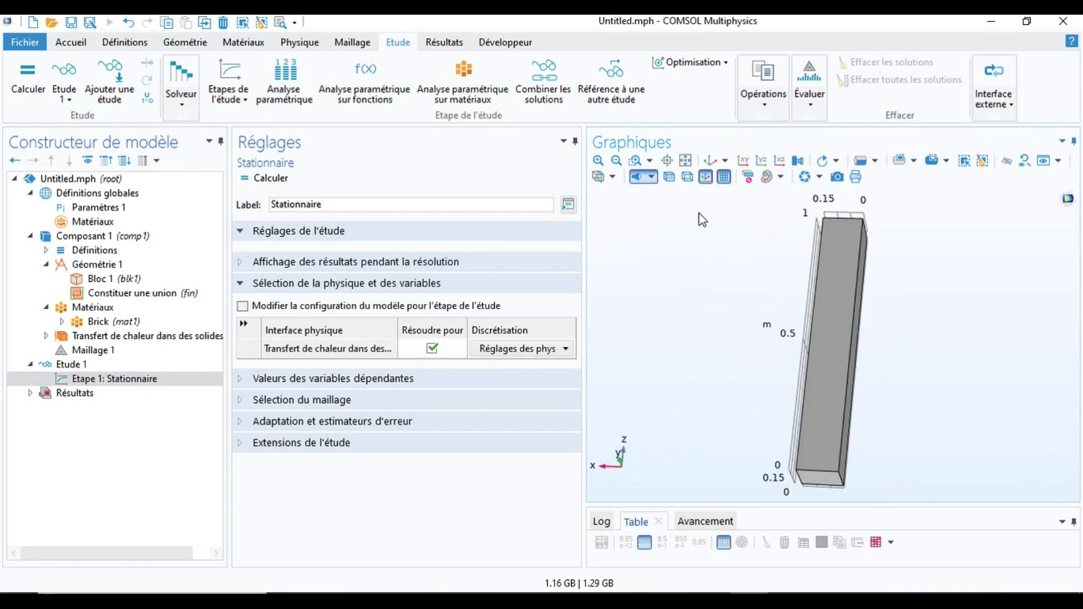
click(709, 163)
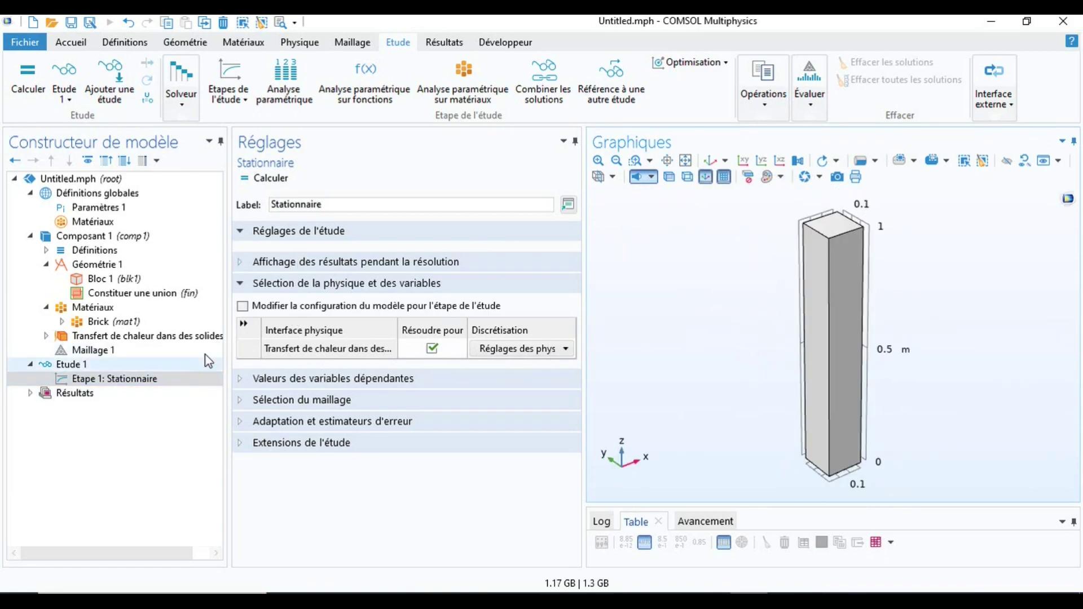
click(260, 178)
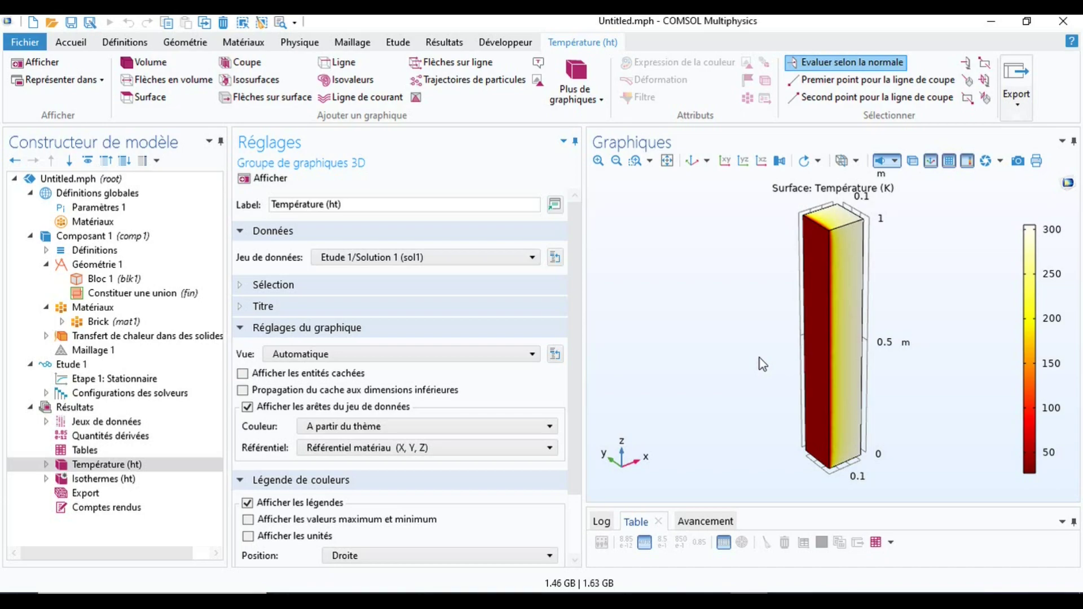
drag(827, 260, 783, 293)
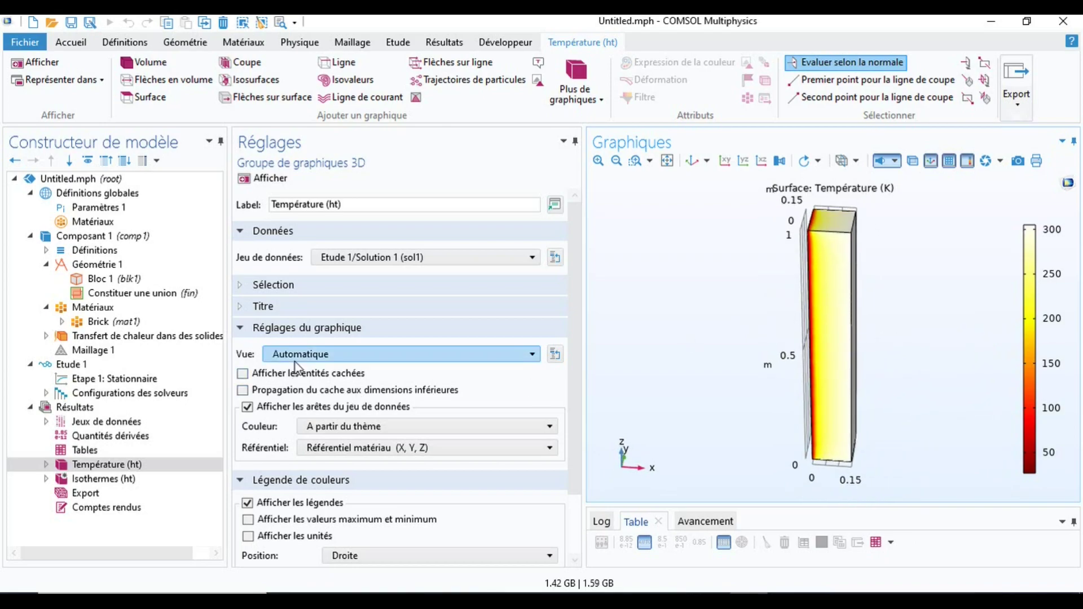
Add a slice plot of T to the Température (ht) group, set its unit to degC and plot it
scroll(295, 368, down, 2)
click(47, 464)
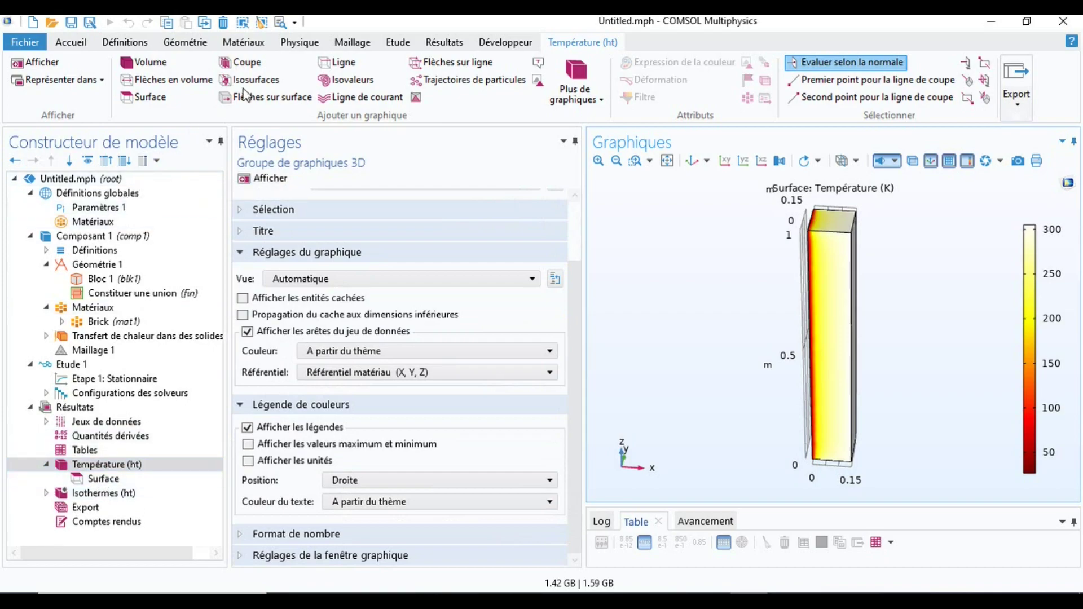
click(251, 66)
click(542, 366)
click(557, 368)
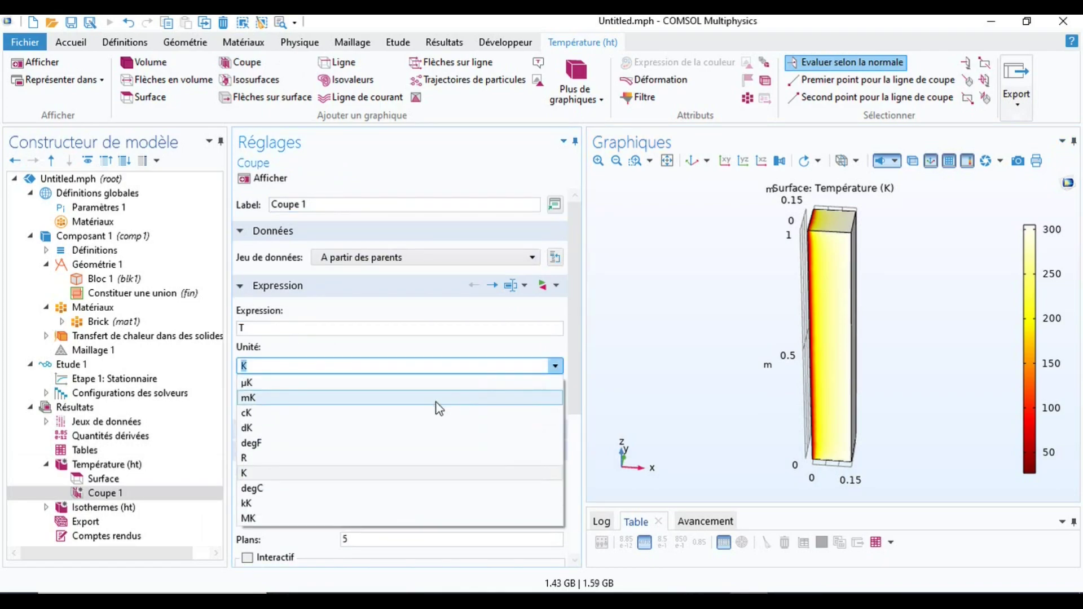
click(302, 489)
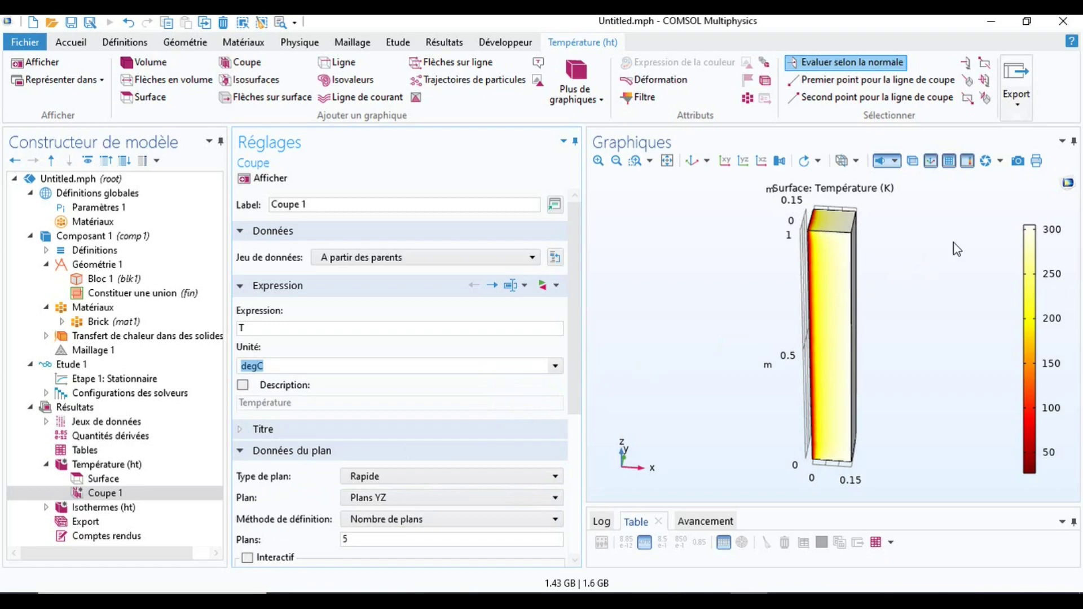
click(281, 180)
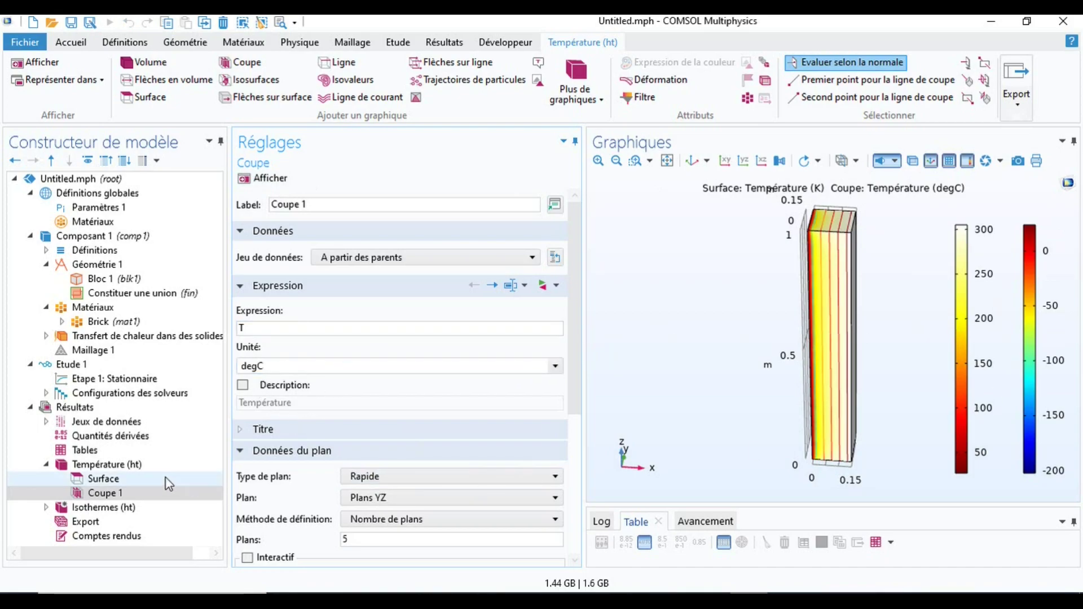
Set the Surface temperature plot's unit to degC, replot it and inspect it together with the slices
click(112, 479)
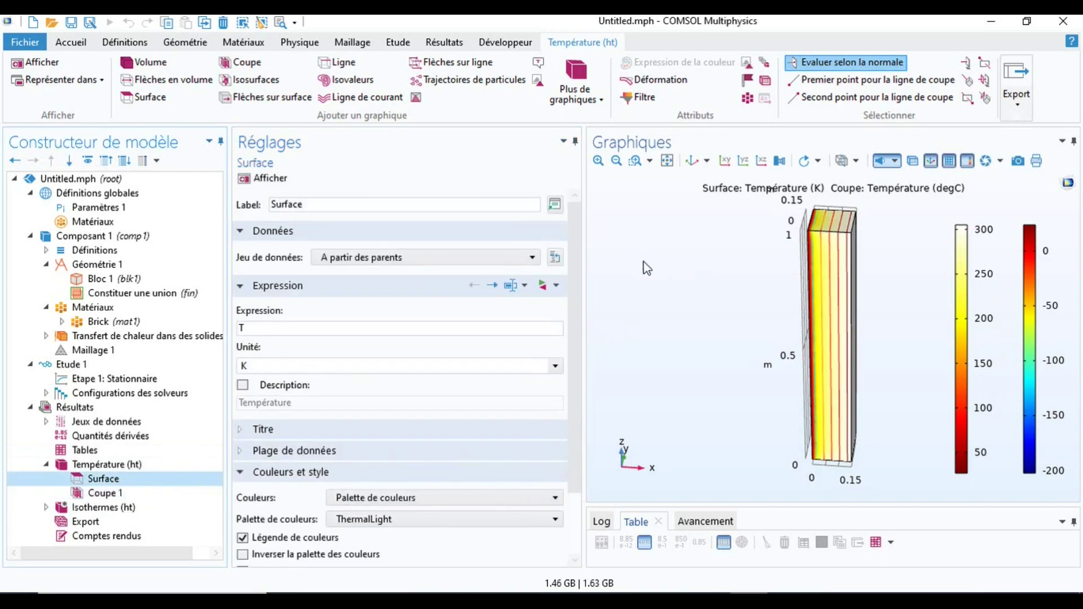
mouse_move(855, 323)
mouse_down()
mouse_move(880, 315)
mouse_move(841, 319)
mouse_up()
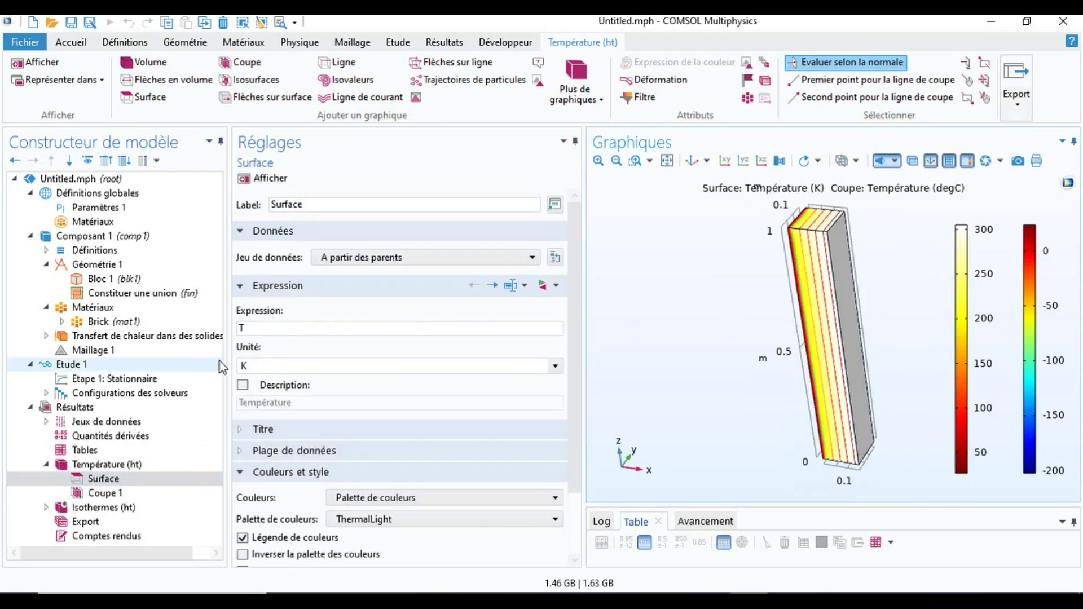
click(555, 366)
click(269, 489)
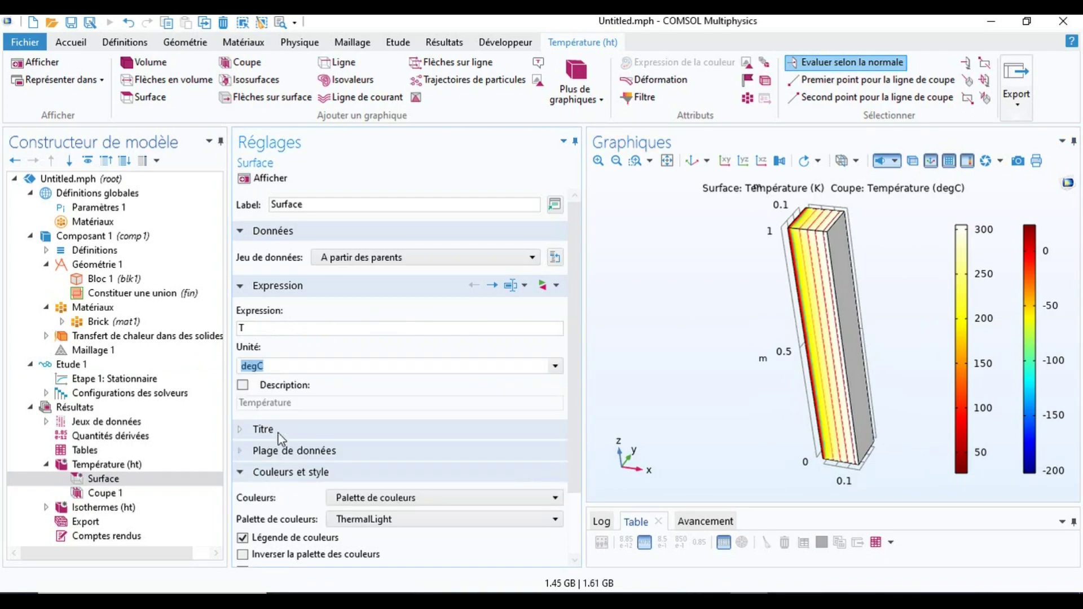
click(261, 178)
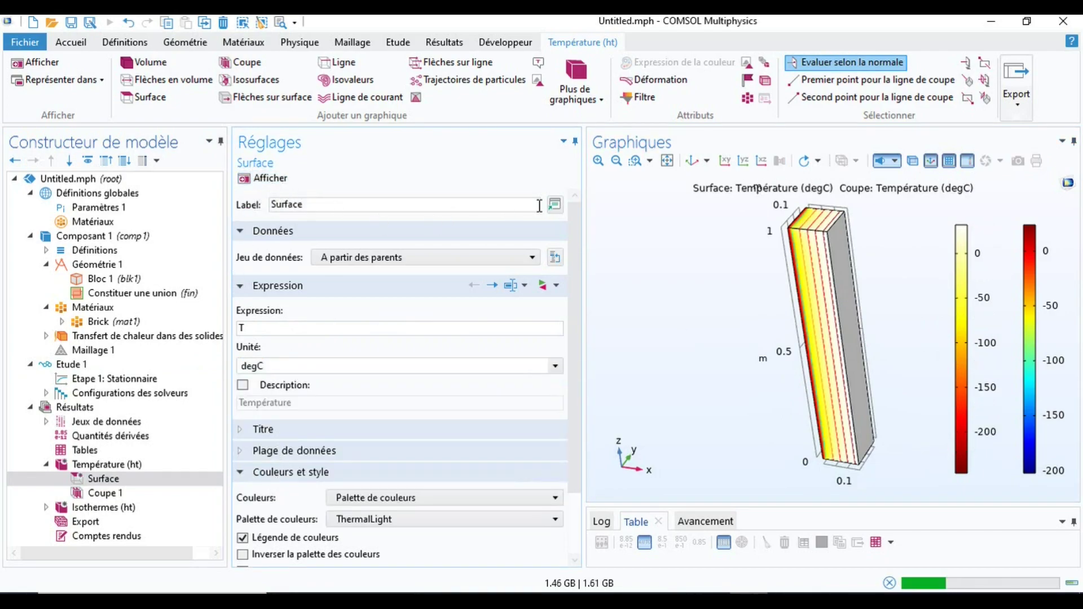
drag(853, 314, 888, 283)
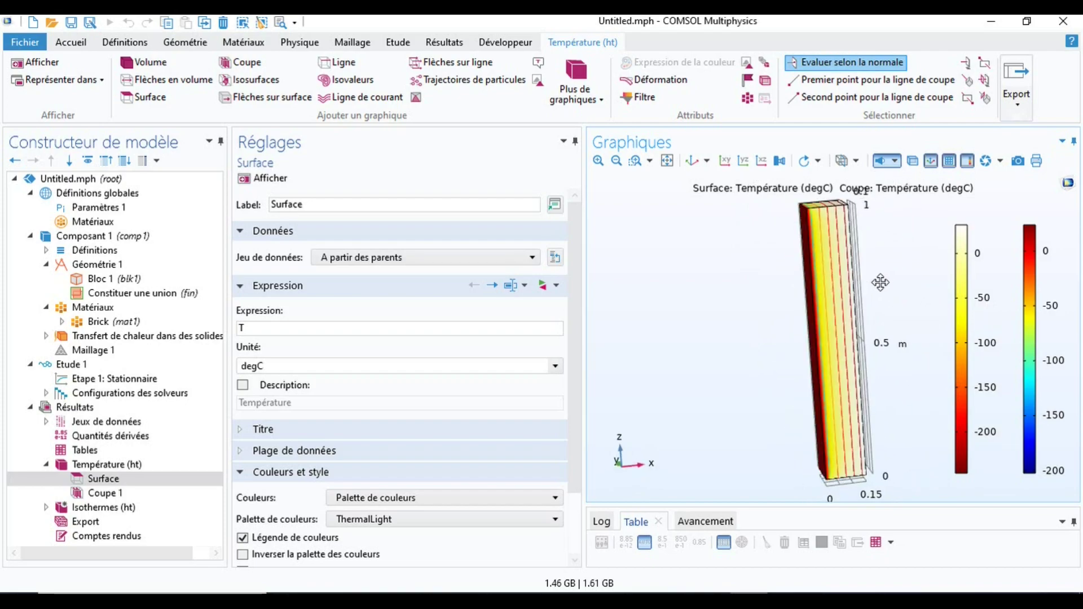
click(104, 493)
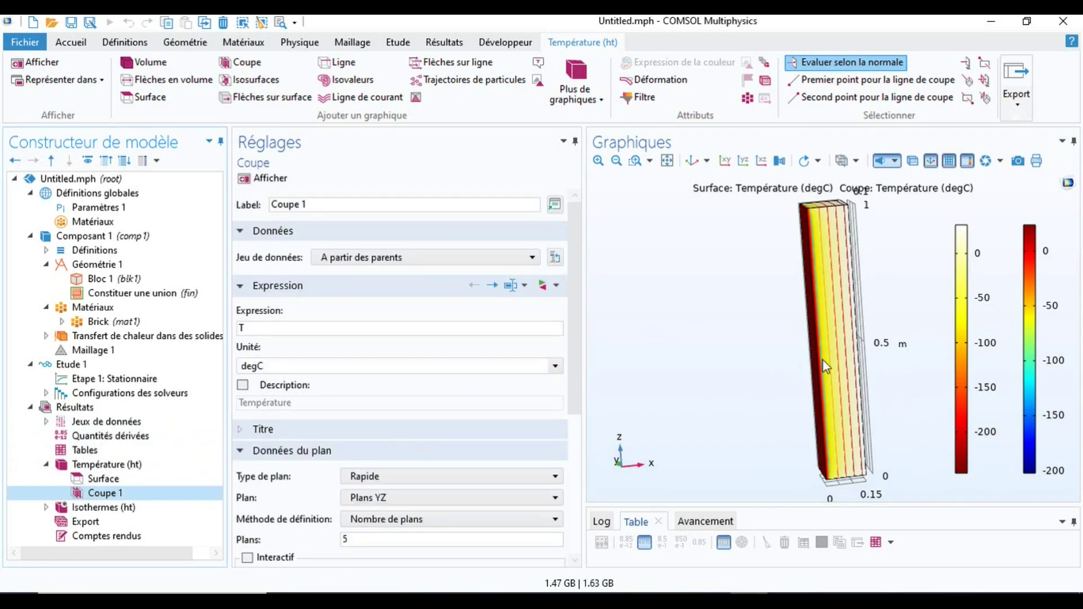
mouse_move(845, 363)
mouse_down()
mouse_move(890, 360)
mouse_move(887, 415)
mouse_move(881, 391)
mouse_move(835, 359)
mouse_move(794, 379)
mouse_move(793, 391)
mouse_move(863, 388)
mouse_move(957, 336)
mouse_move(931, 356)
mouse_move(796, 374)
mouse_move(802, 350)
mouse_move(841, 351)
mouse_move(829, 377)
mouse_up()
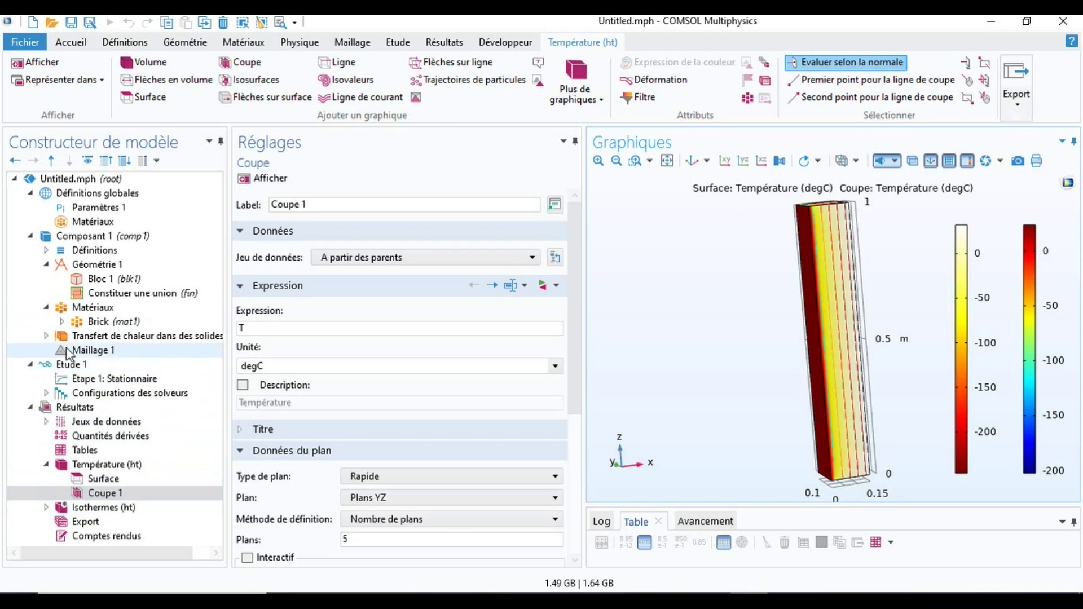
Disable the Flux de chaleur 1 boundary condition in the solid heat transfer physics
click(47, 336)
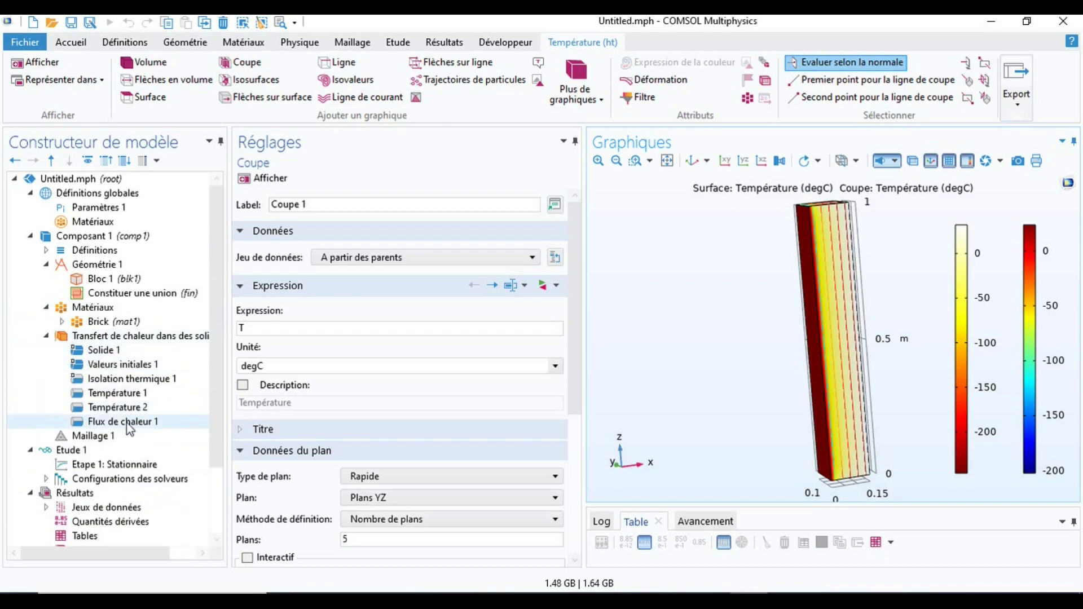
click(113, 423)
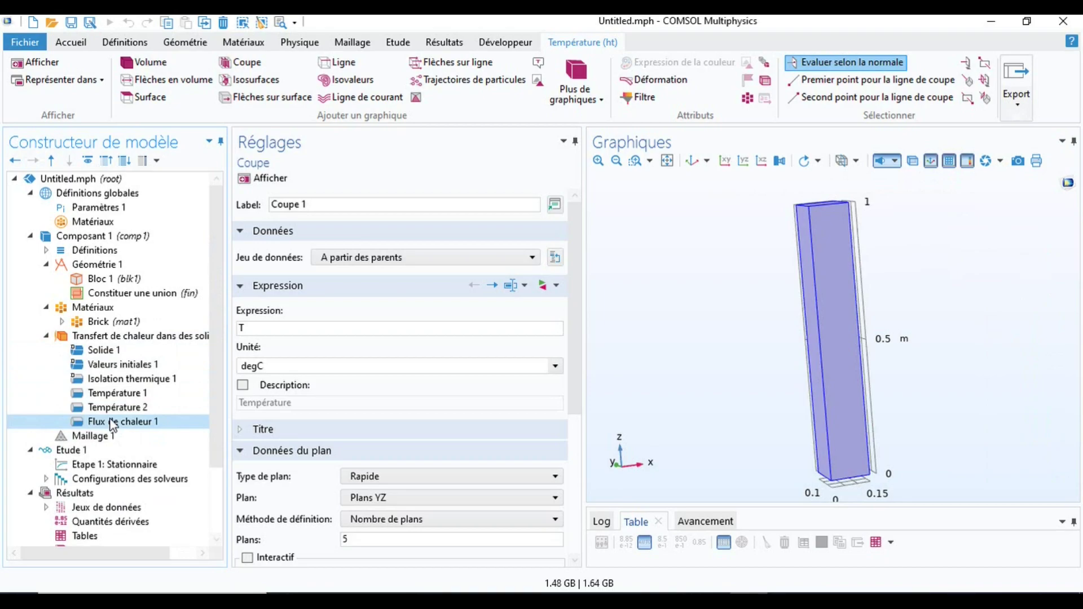
right_click(113, 423)
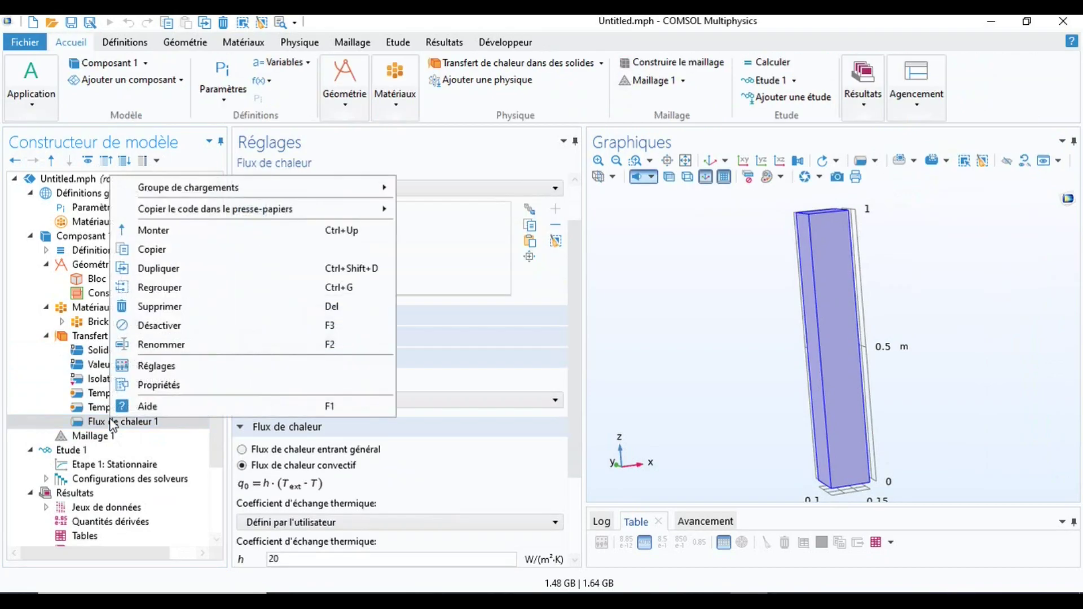
click(144, 323)
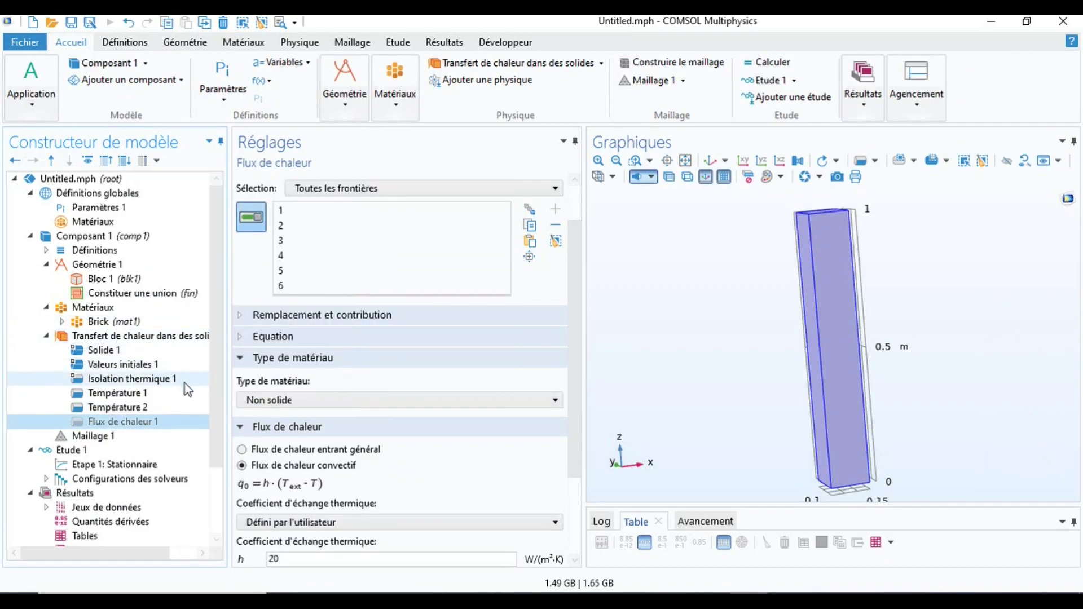
Recompute Etude 1 without the heat flux and inspect the temperature distribution on the block
click(73, 452)
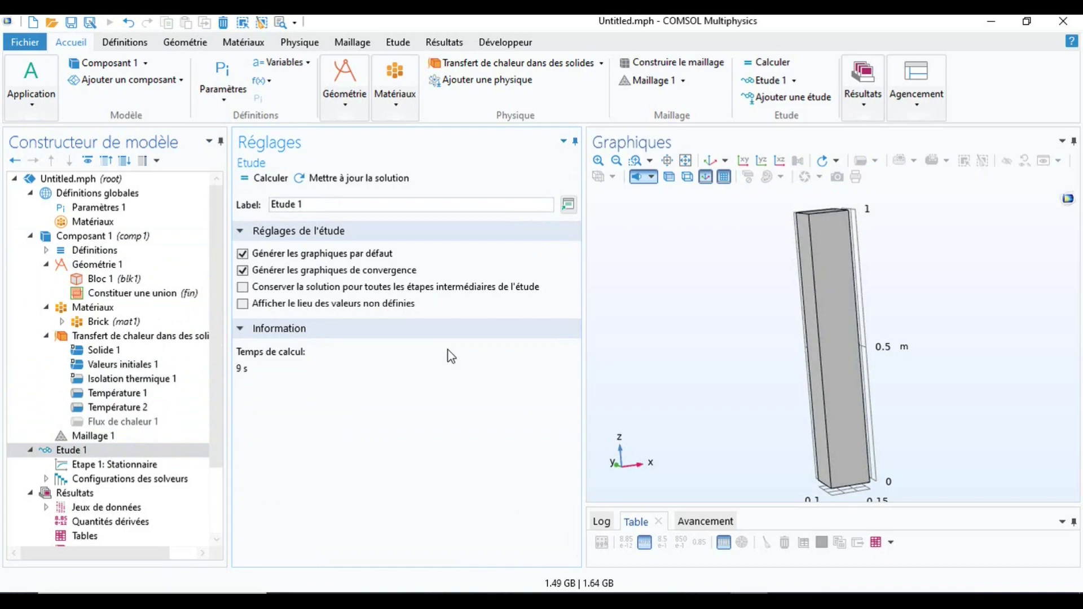
key(F8)
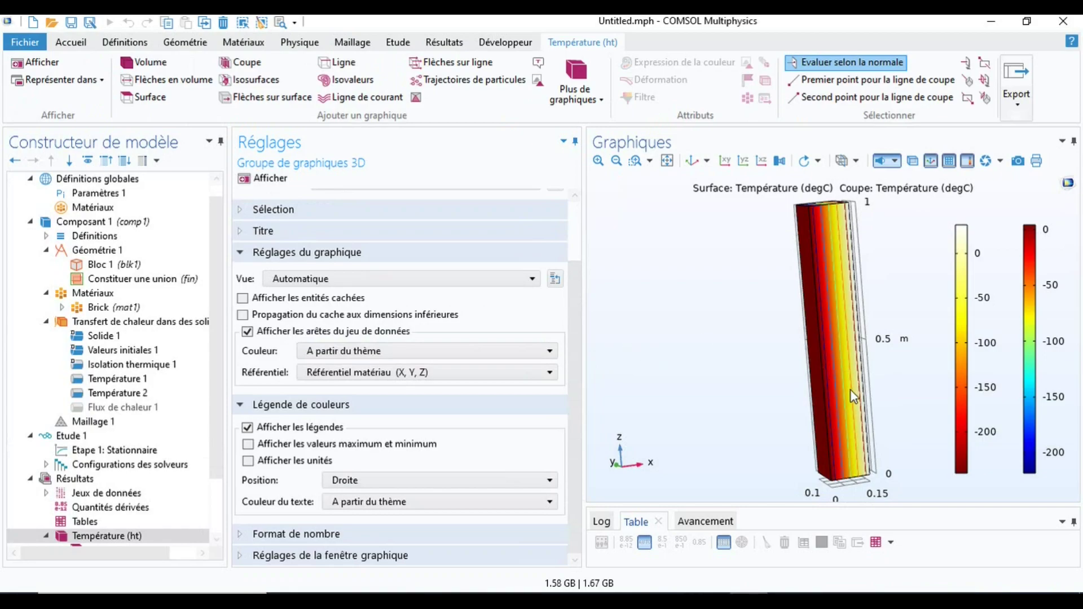
mouse_move(838, 395)
mouse_down()
mouse_move(822, 387)
mouse_move(834, 406)
mouse_move(817, 429)
mouse_move(782, 404)
mouse_move(798, 355)
mouse_move(830, 368)
mouse_move(807, 367)
mouse_move(839, 432)
mouse_move(828, 396)
mouse_up()
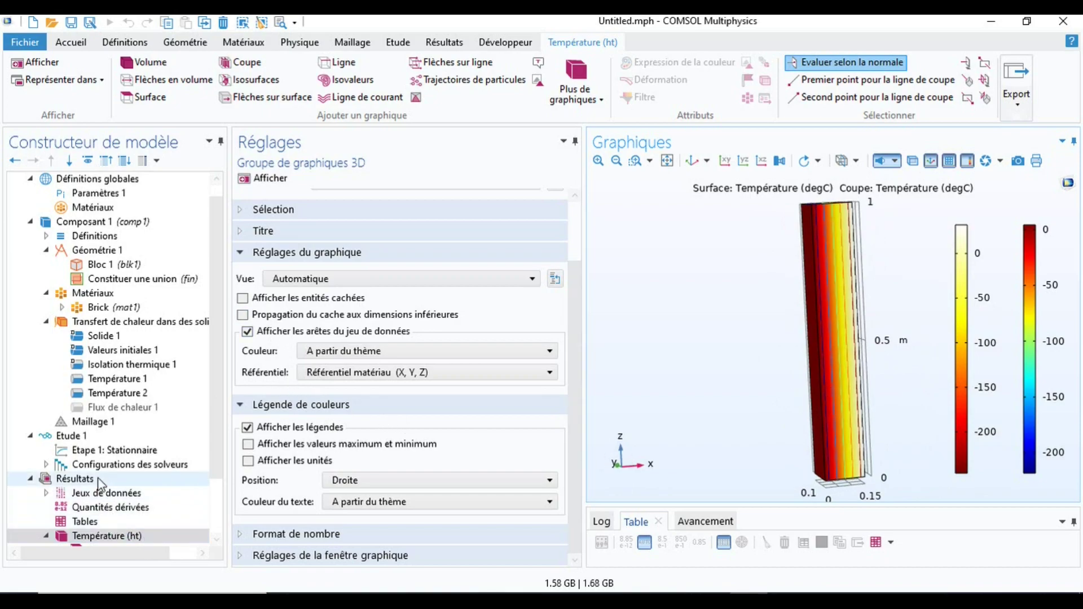
Add a second slice plot to the Température (ht) group and disable the Surface plot to inspect only the slices
scroll(121, 531, down, 2)
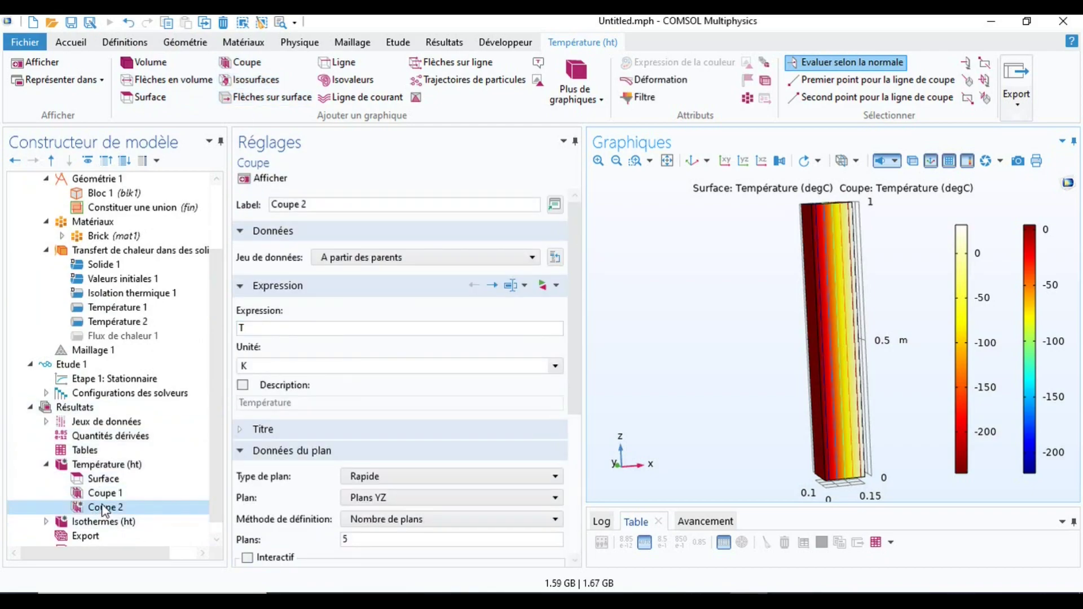
scroll(103, 510, down, 1)
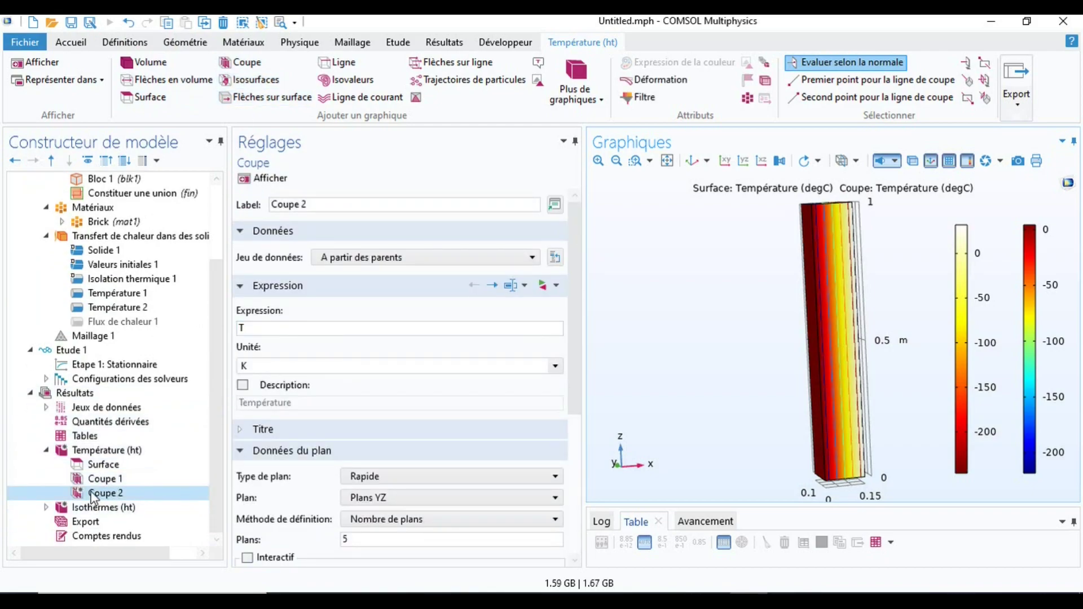
click(97, 466)
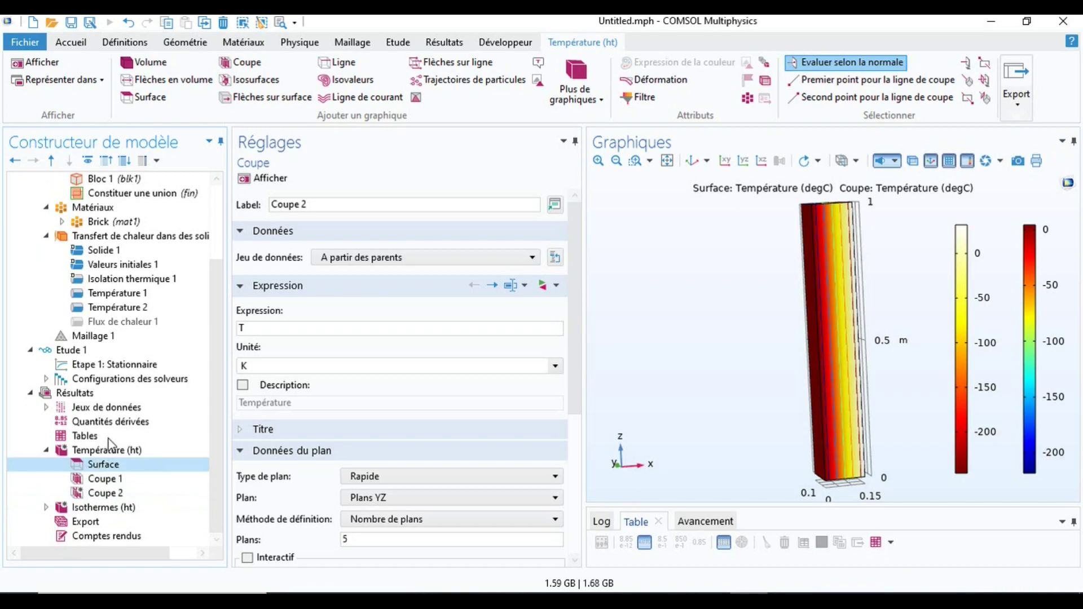
right_click(174, 464)
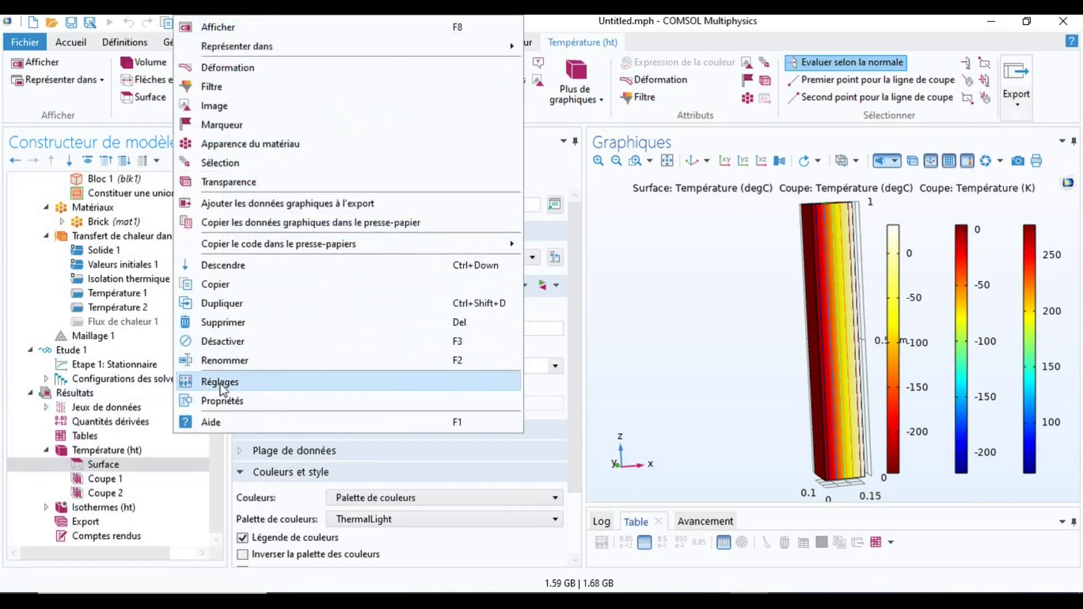
click(217, 342)
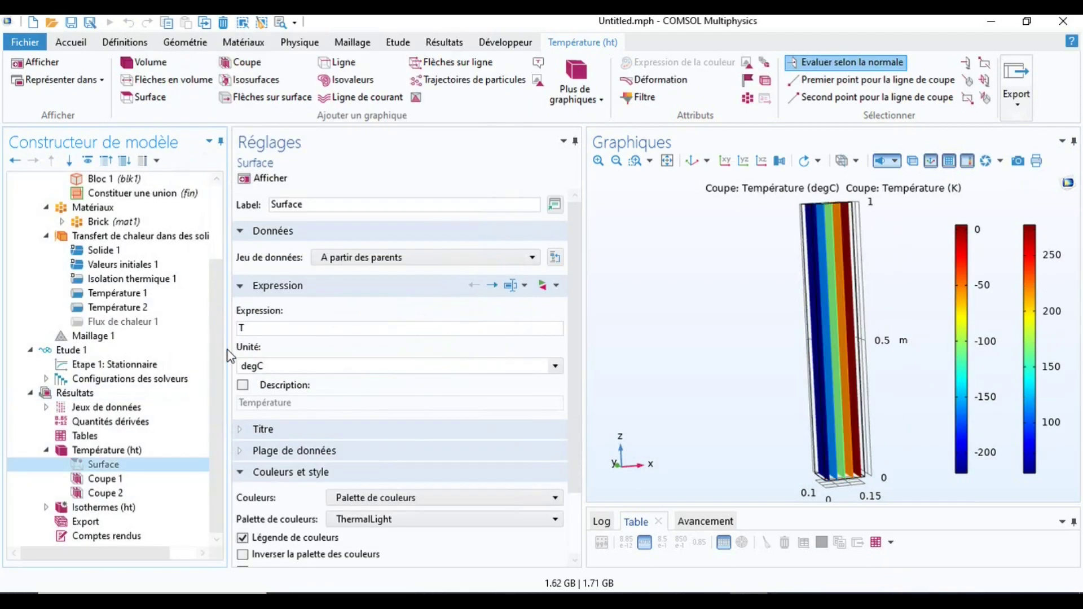
drag(846, 362, 820, 356)
drag(864, 354, 823, 289)
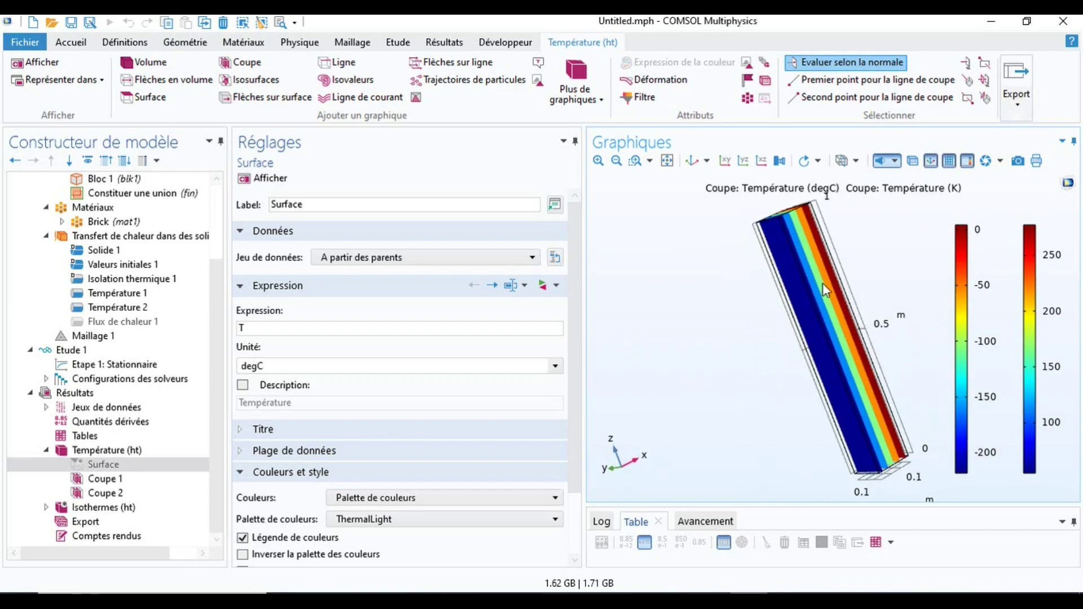
click(693, 160)
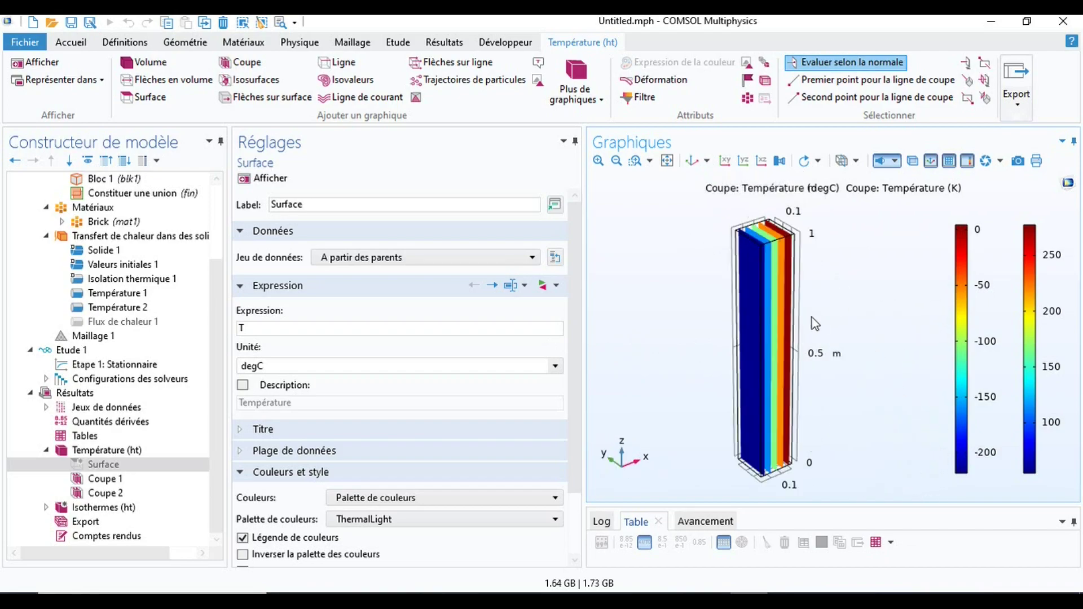
drag(761, 320, 716, 314)
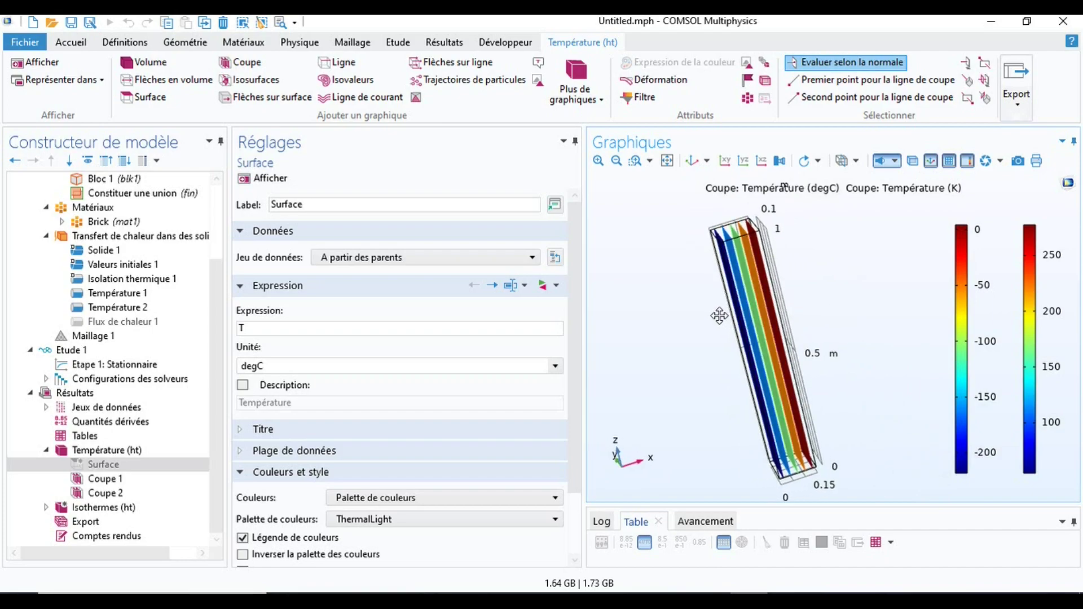
click(264, 178)
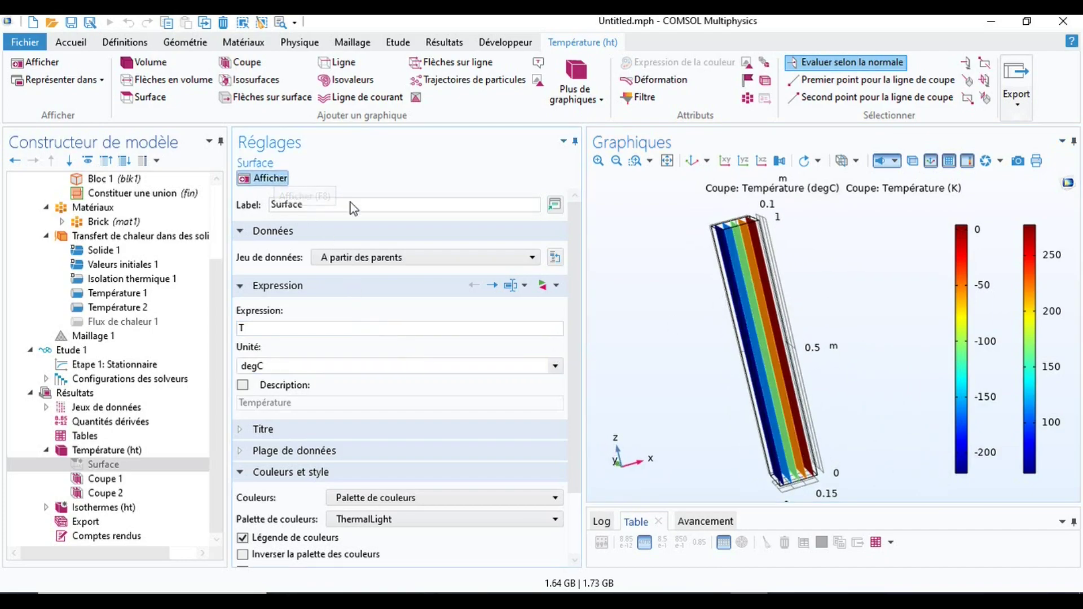
Display the Isothermes (ht) plot group and examine the temperature isosurfaces through the block from several angles
drag(757, 330, 707, 249)
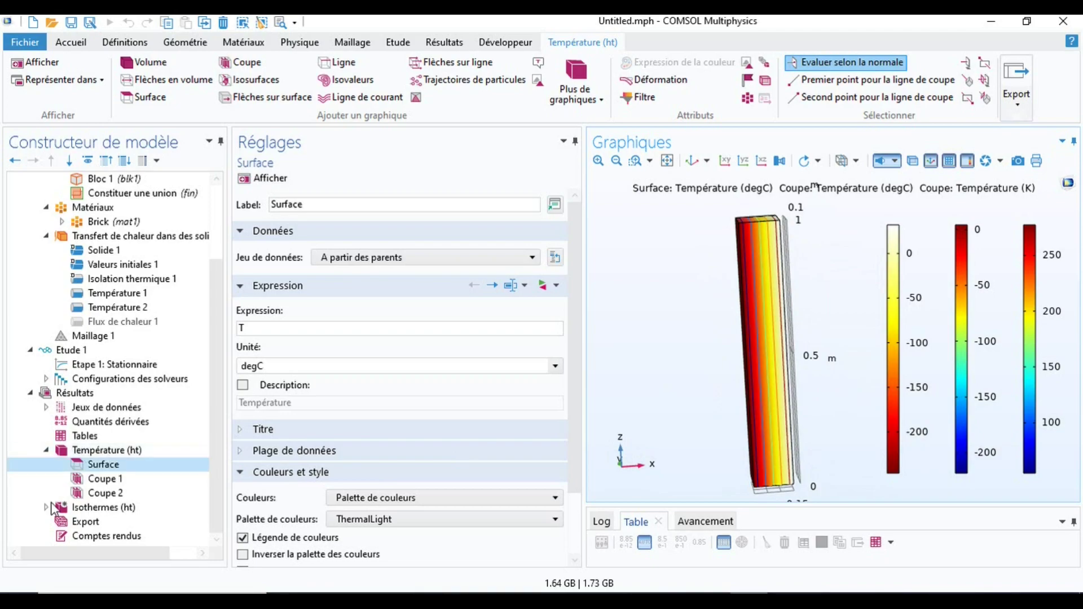
click(104, 508)
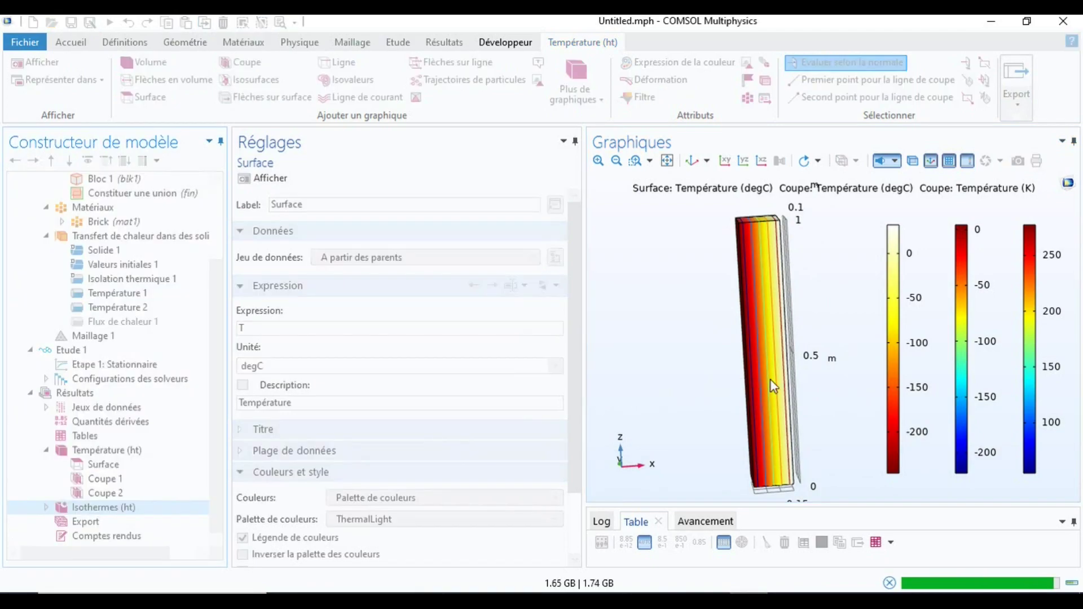
drag(814, 398, 723, 354)
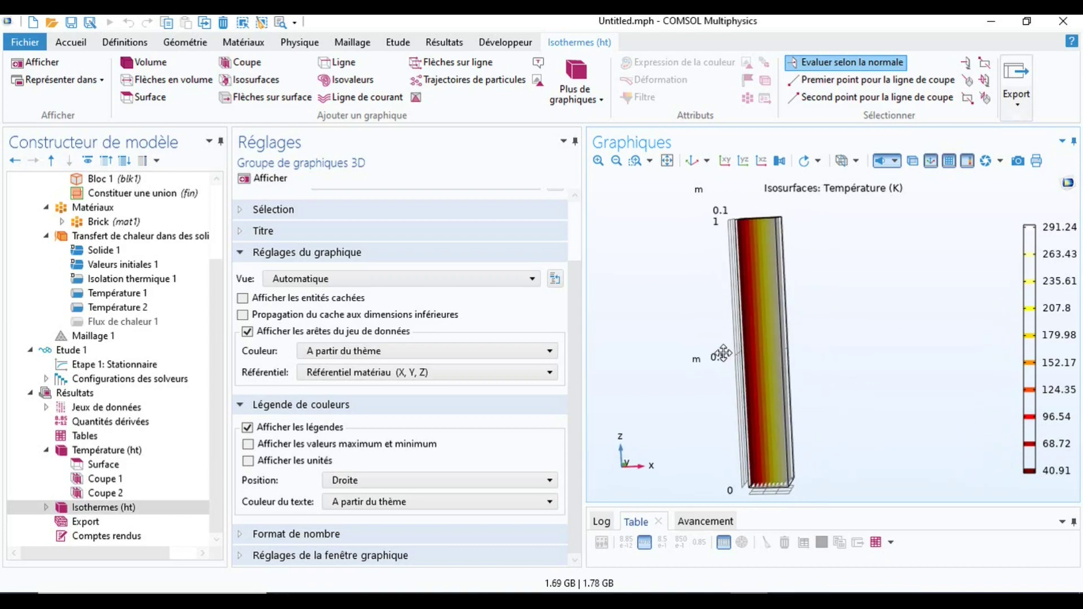
drag(763, 393, 806, 353)
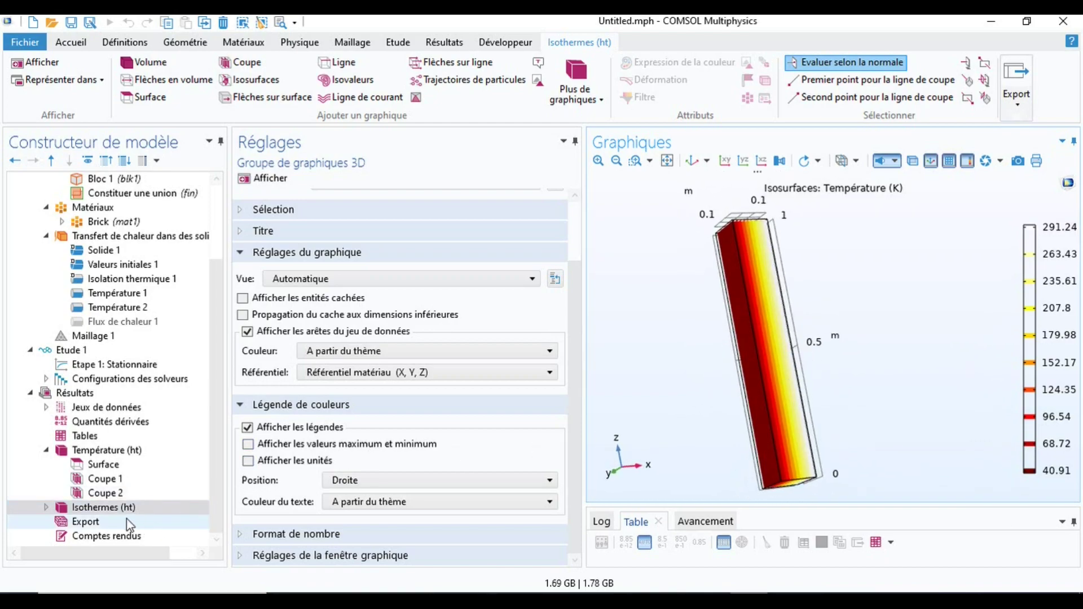
Return to the slices in the Température (ht) group, set the unit of Coupe 2 to degC and replot it
click(122, 479)
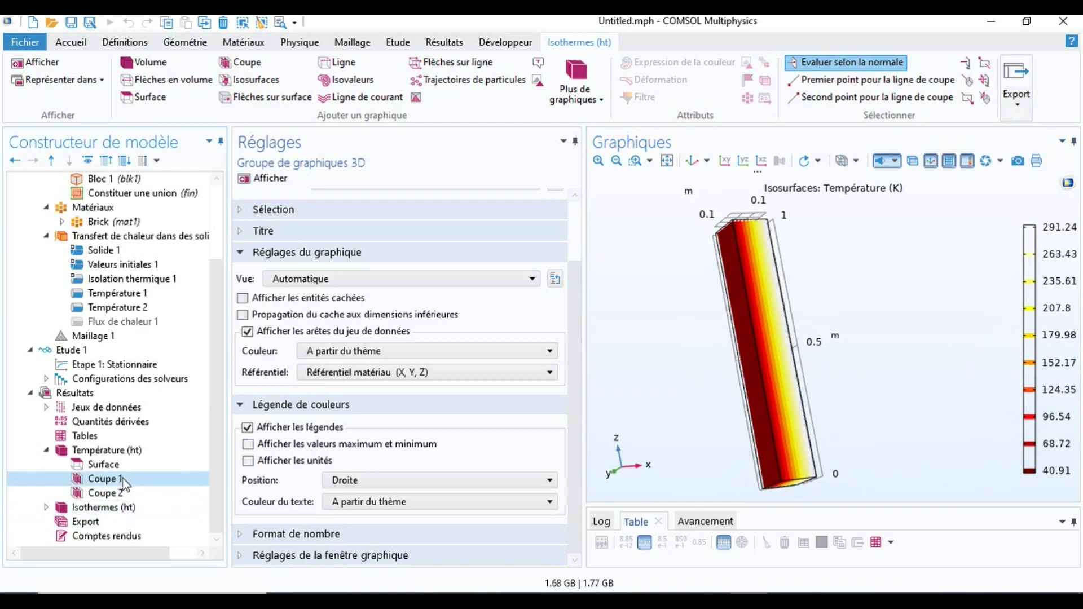
drag(754, 378, 709, 388)
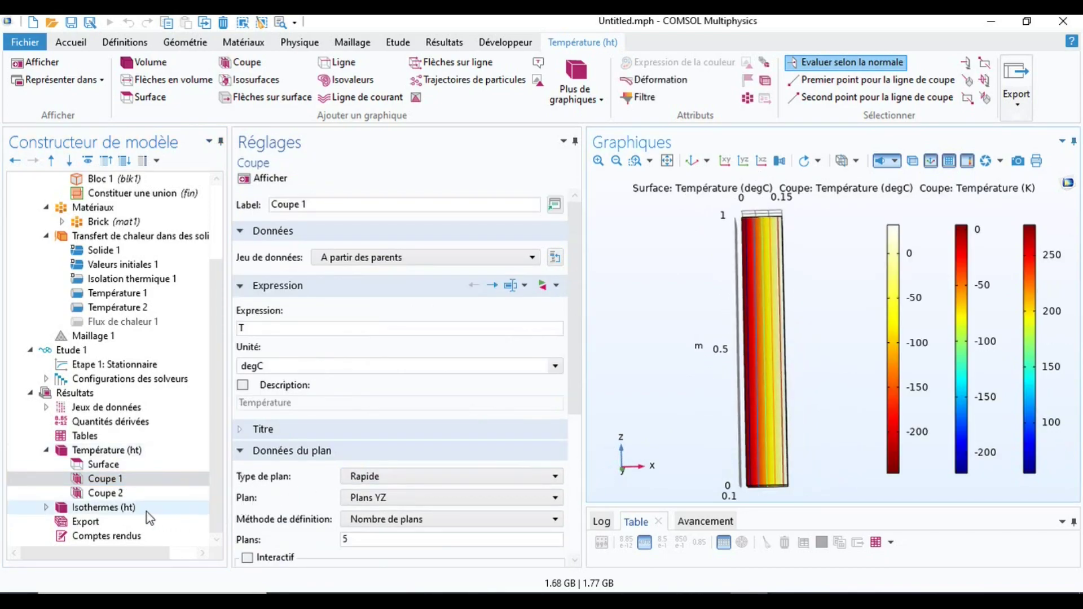
click(128, 493)
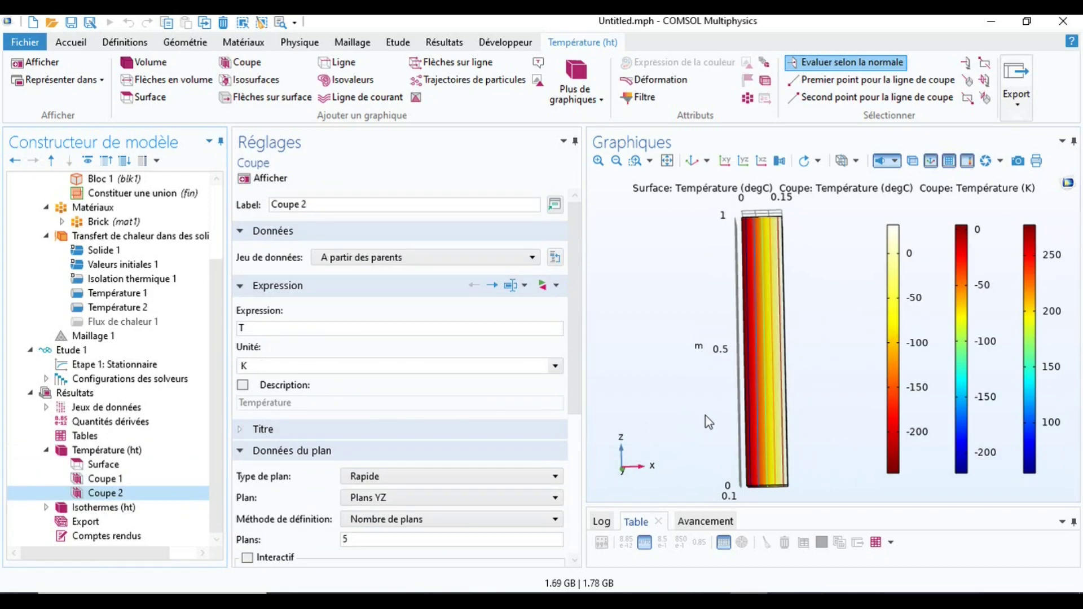
drag(779, 368, 768, 372)
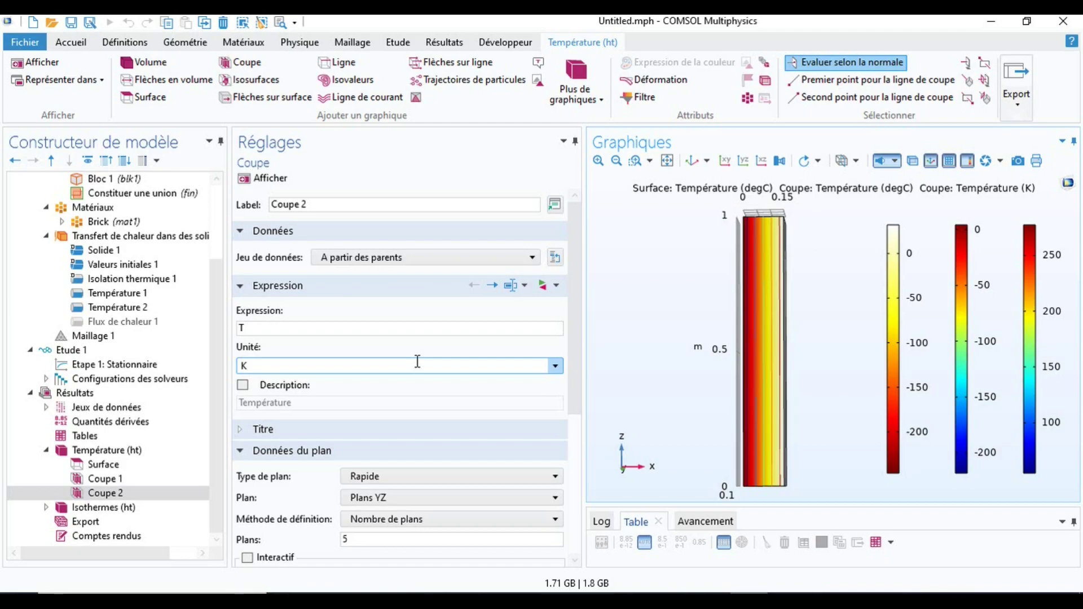
click(555, 366)
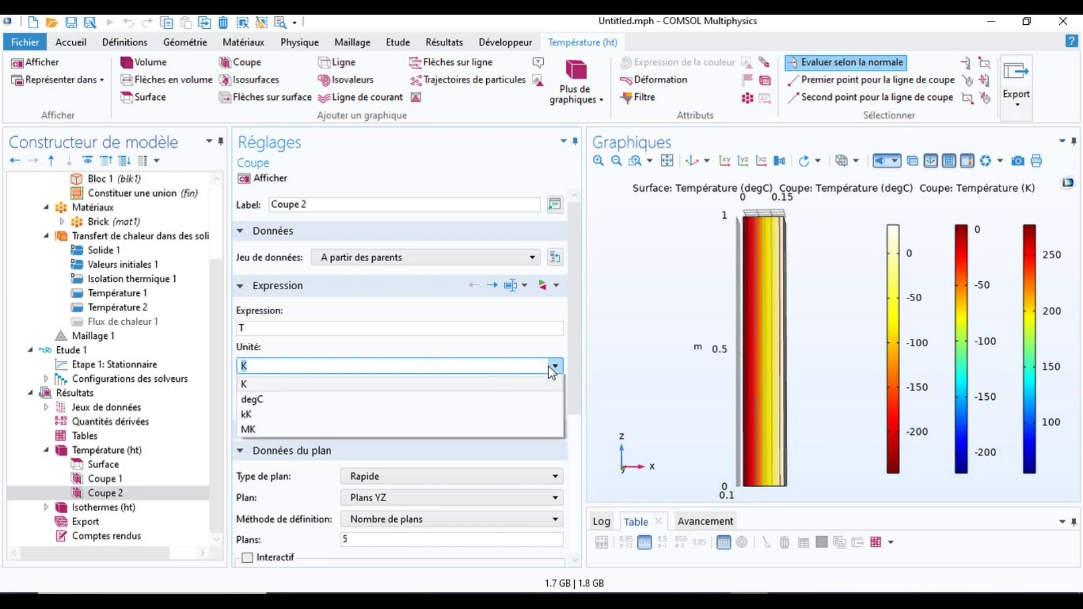
click(290, 492)
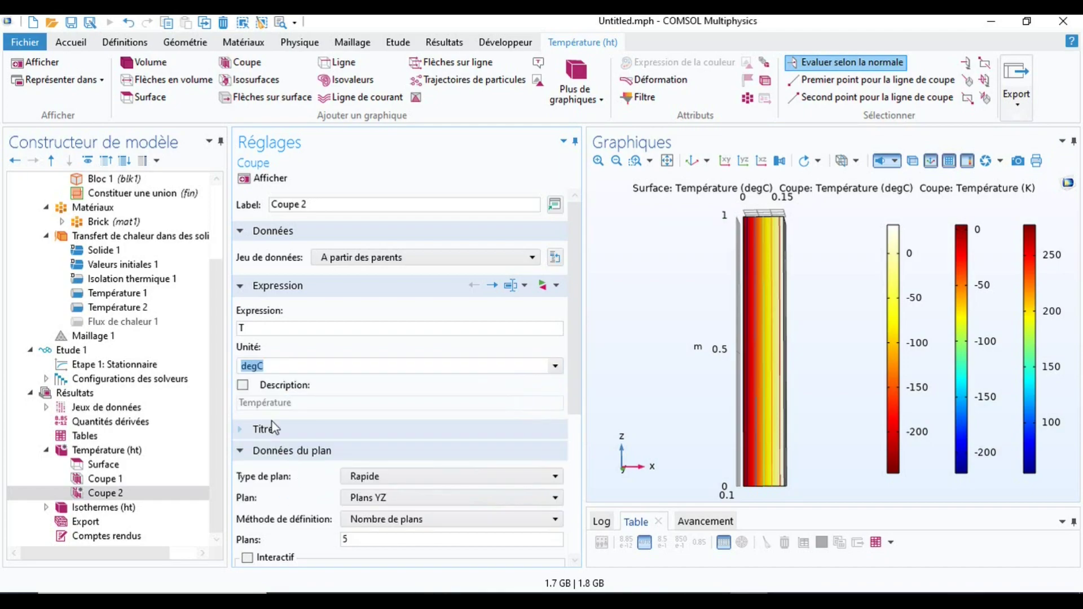
click(279, 180)
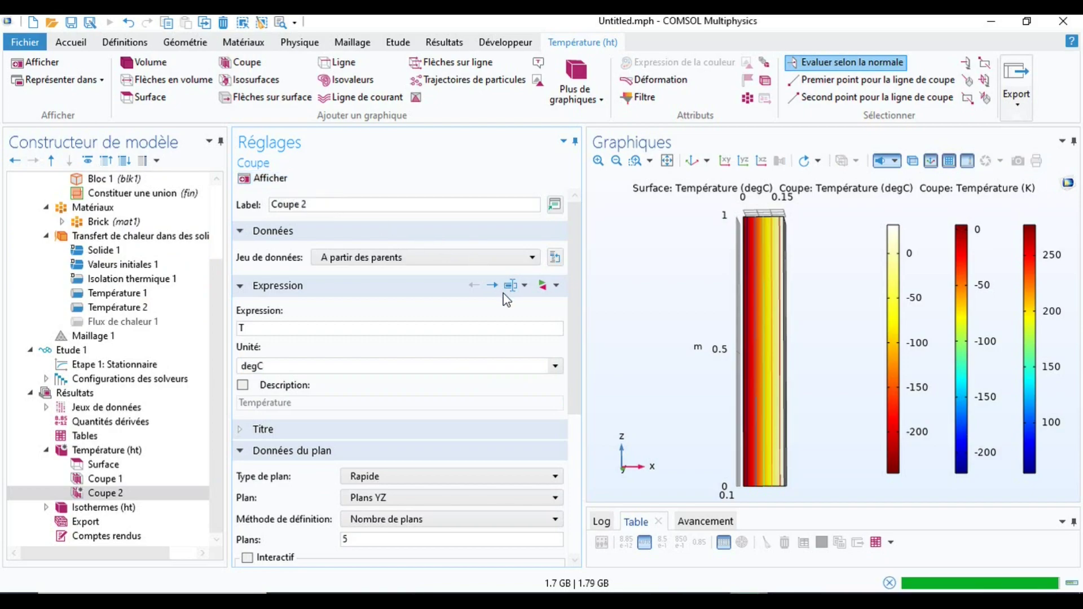